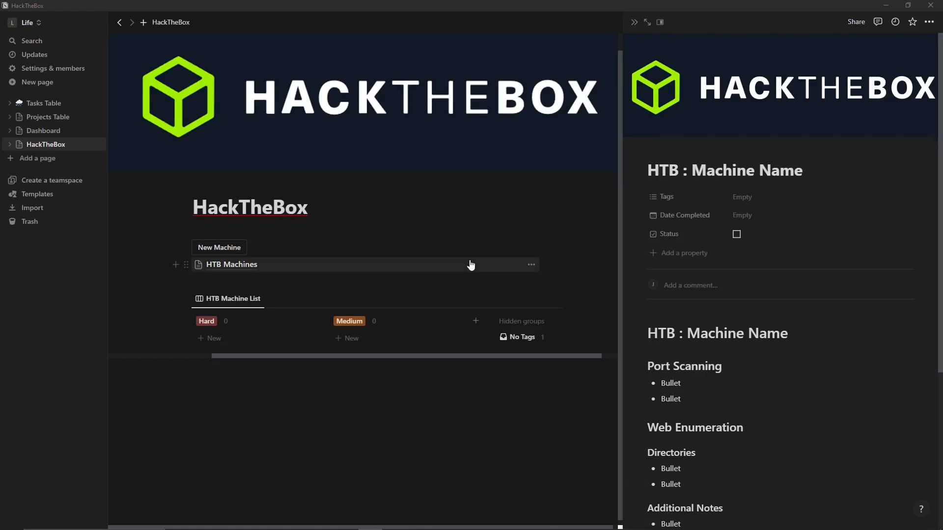
# Close the open side preview, create a new machine entry on the HackTheBox page, and title it HTB : Bashed
pyautogui.click(468, 200)
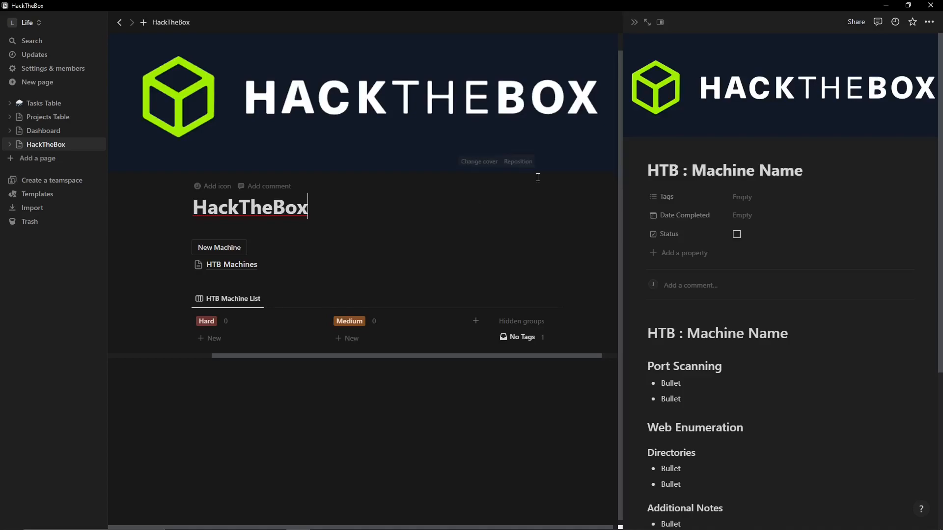
pyautogui.click(634, 24)
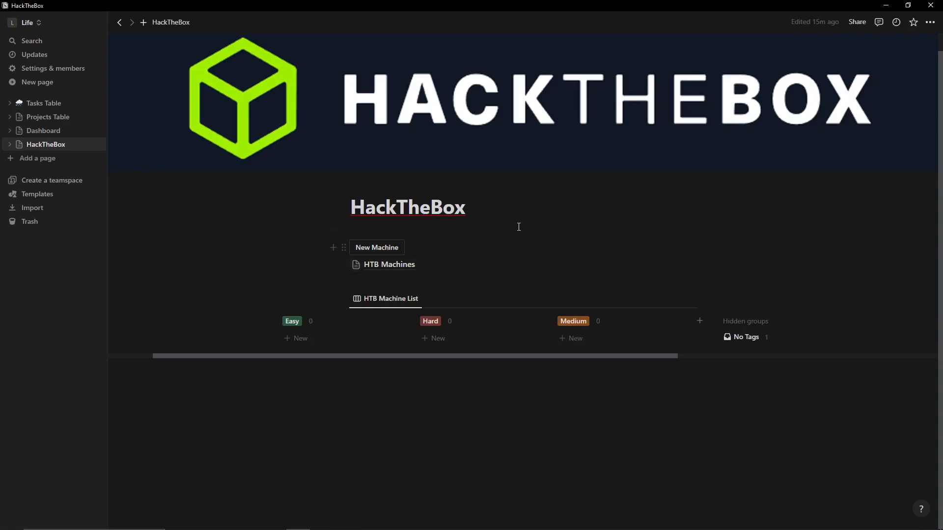
pyautogui.click(374, 251)
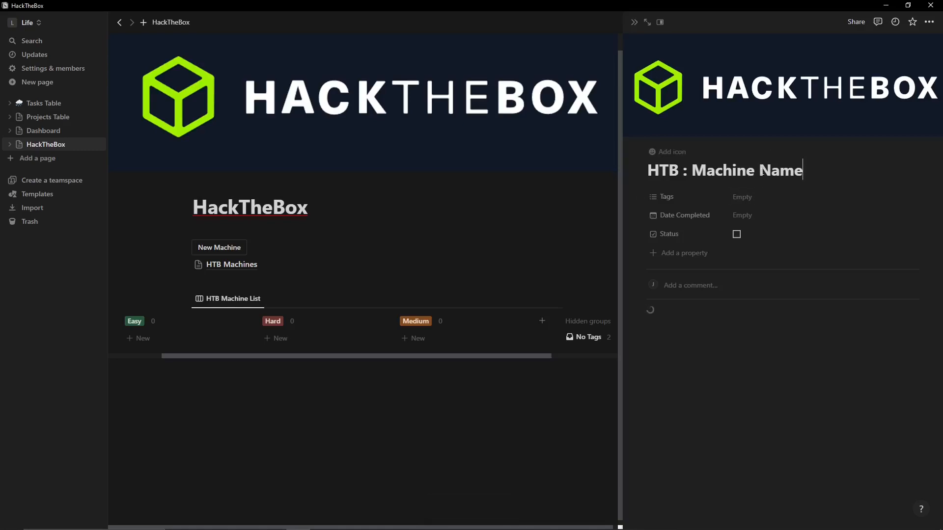
pyautogui.press('BackSpace')
pyautogui.press('BackSpace')
pyautogui.press('BackSpace')
pyautogui.press('BackSpace')
pyautogui.press('BackSpace')
pyautogui.press('BackSpace')
pyautogui.press('BackSpace')
pyautogui.press('BackSpace')
pyautogui.press('BackSpace')
pyautogui.press('BackSpace')
pyautogui.press('BackSpace')
pyautogui.press('BackSpace')
pyautogui.write('Bashed')
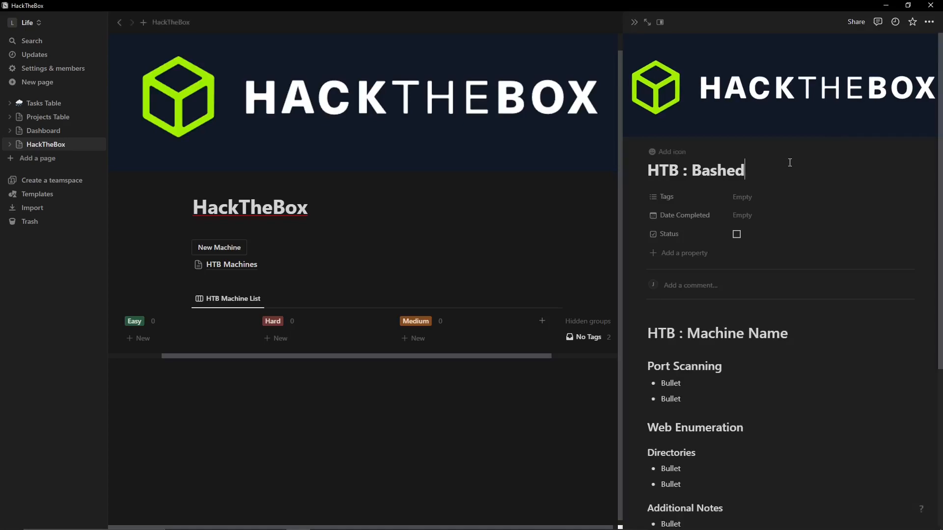
# Look over the note sections of the HTB : Bashed page and tag it as Easy
pyautogui.scroll(-2, 690, 384)
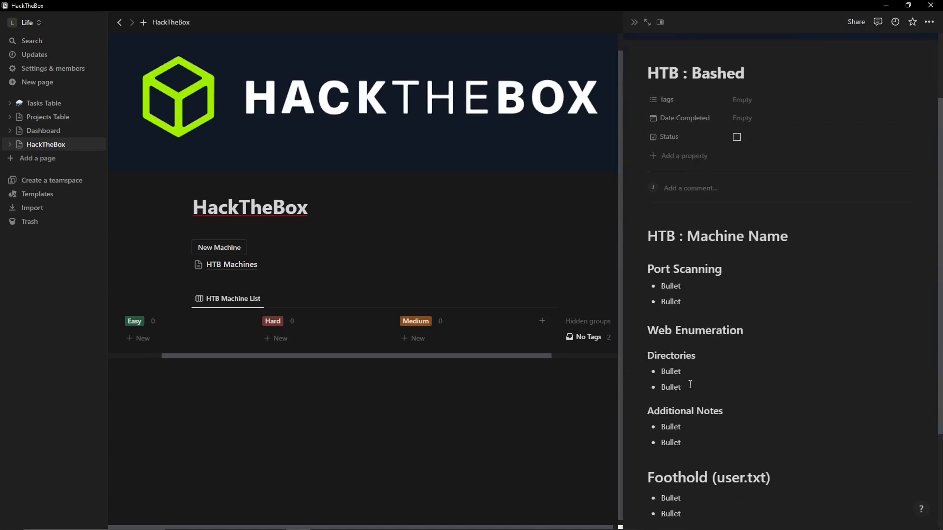
pyautogui.scroll(1, 718, 362)
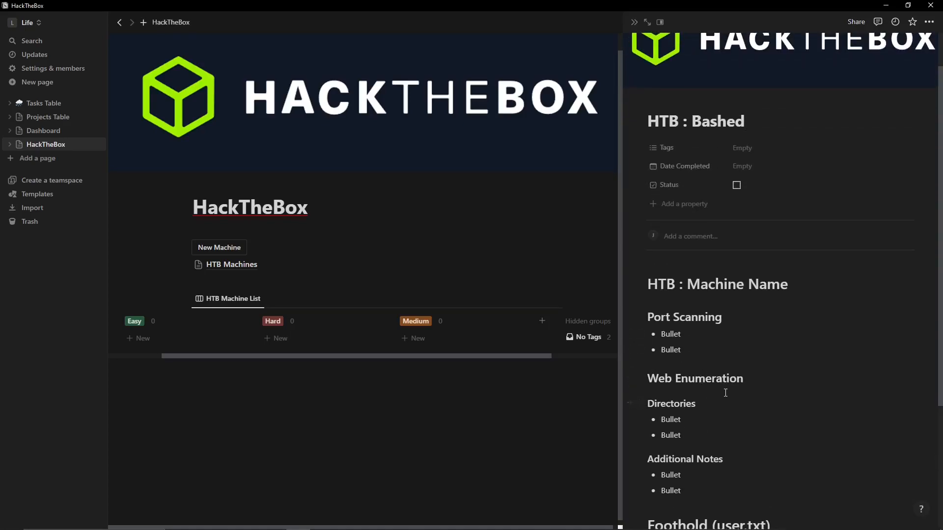
pyautogui.scroll(-3, 676, 338)
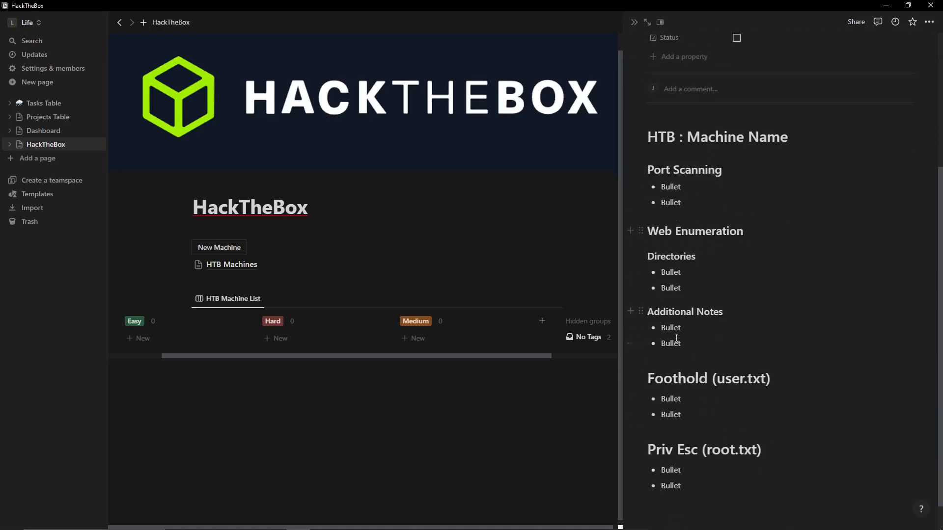
pyautogui.scroll(4, 697, 334)
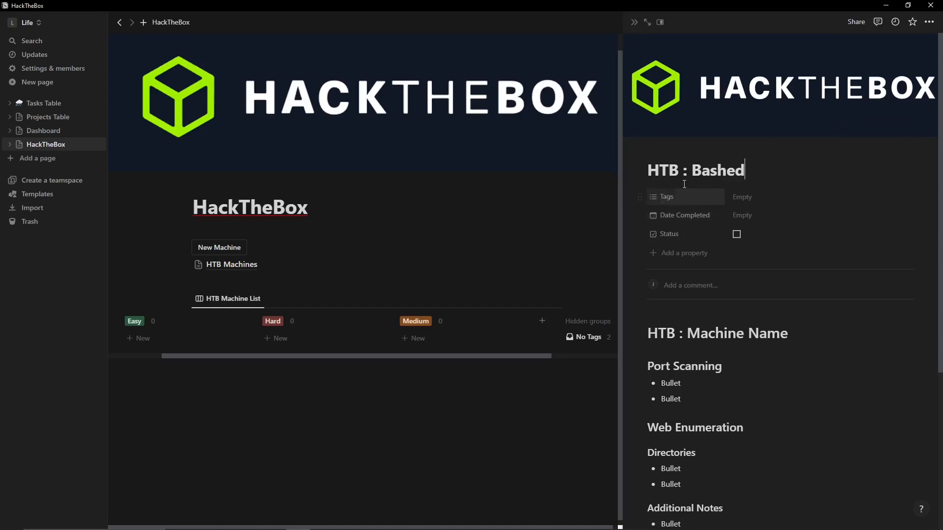
pyautogui.click(742, 197)
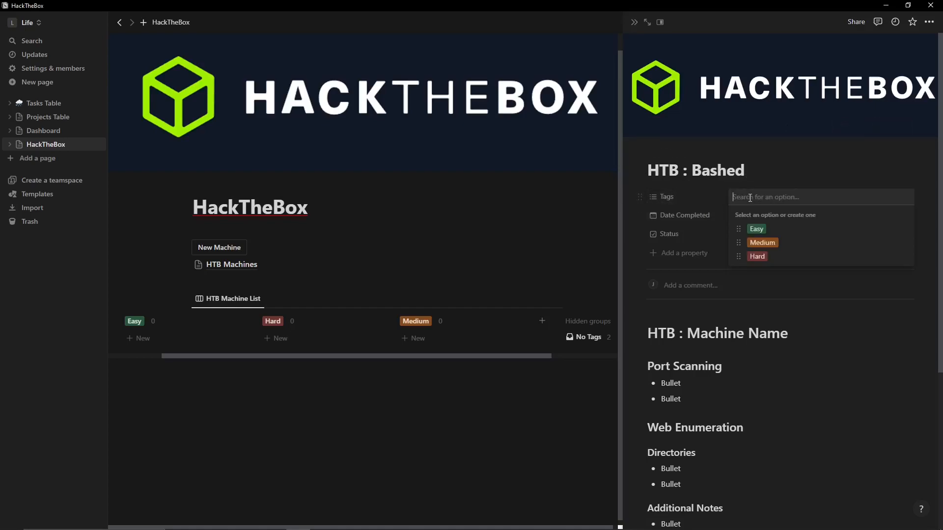
pyautogui.click(757, 228)
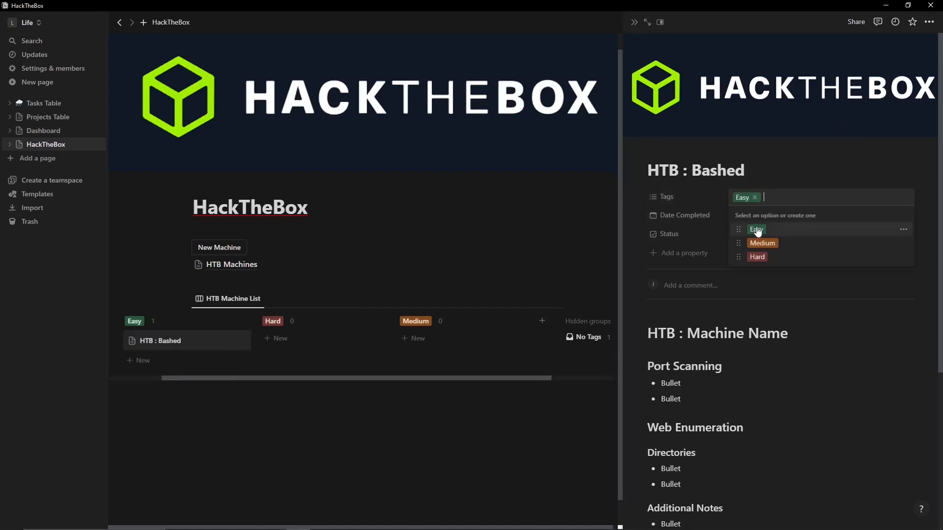
pyautogui.click(842, 410)
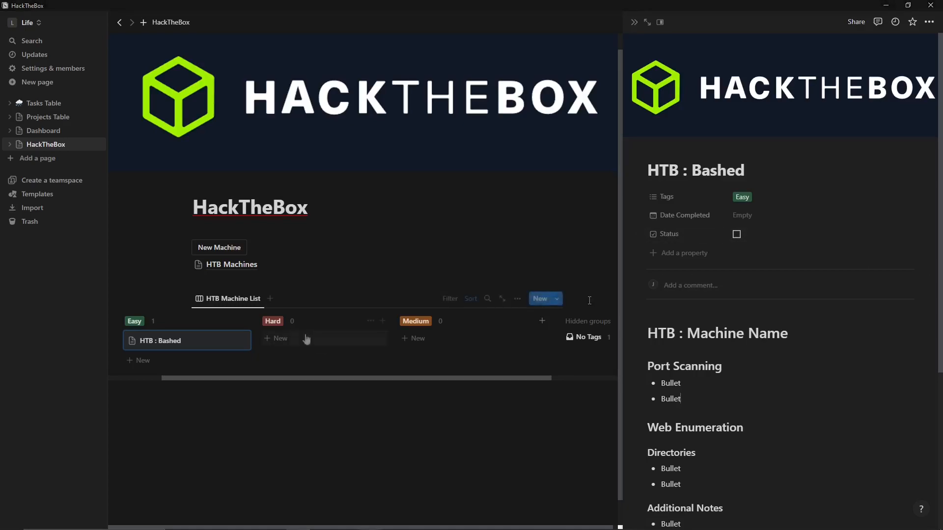
# Open the HTB : Bashed page from the machine list in its own maximized window and review its note sections
pyautogui.click(495, 225)
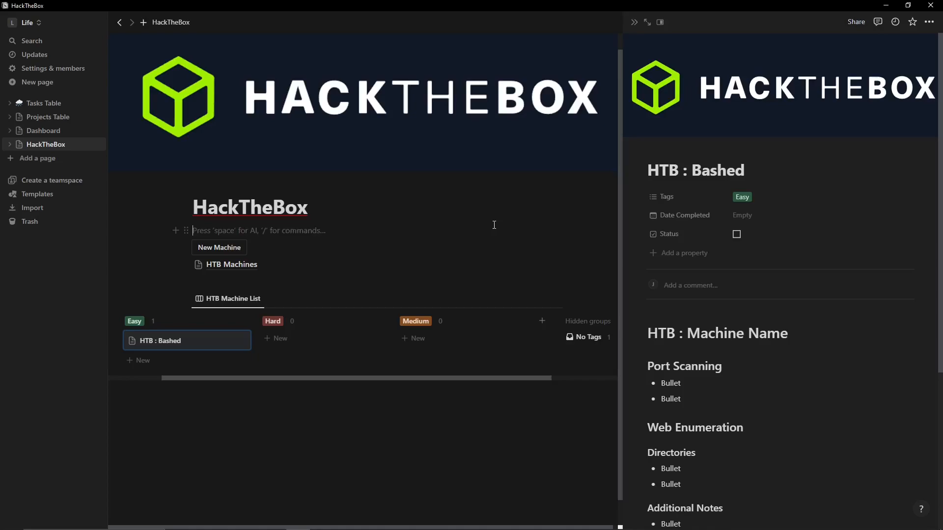
pyautogui.click(632, 23)
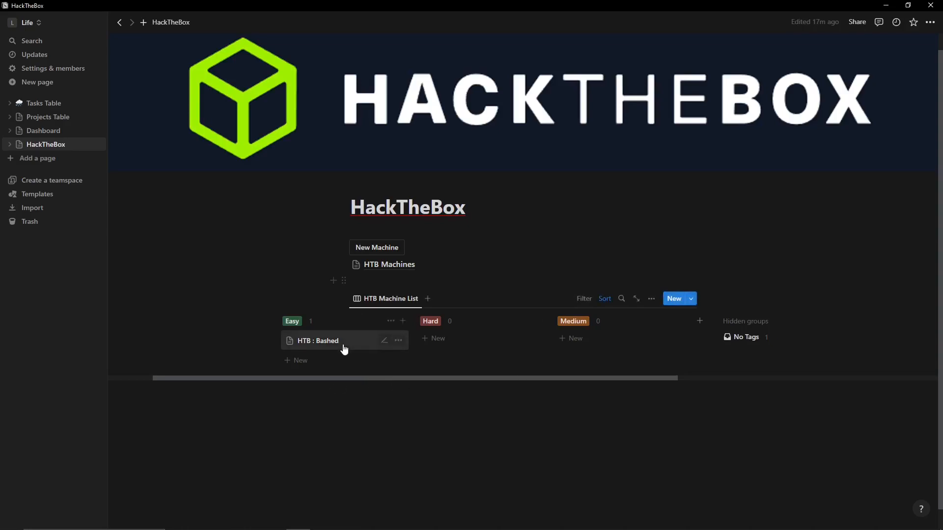
pyautogui.click(398, 340)
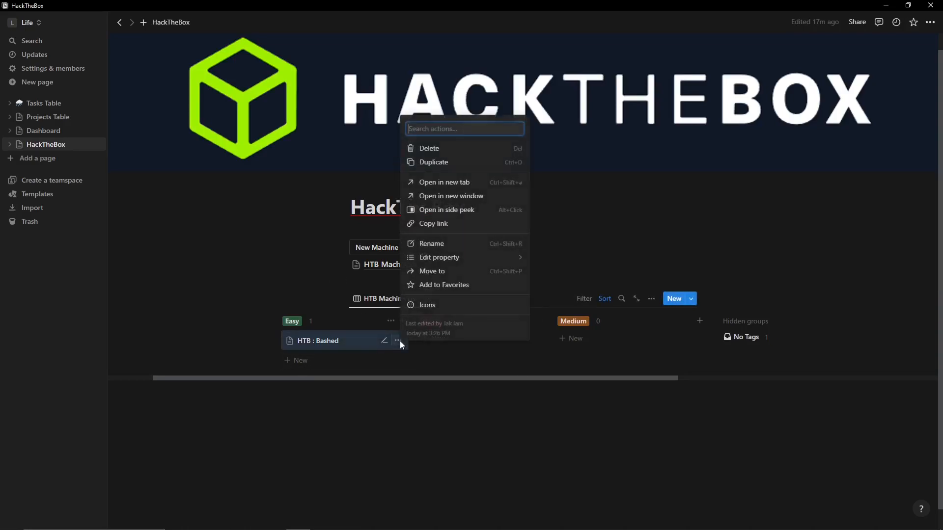
pyautogui.click(452, 197)
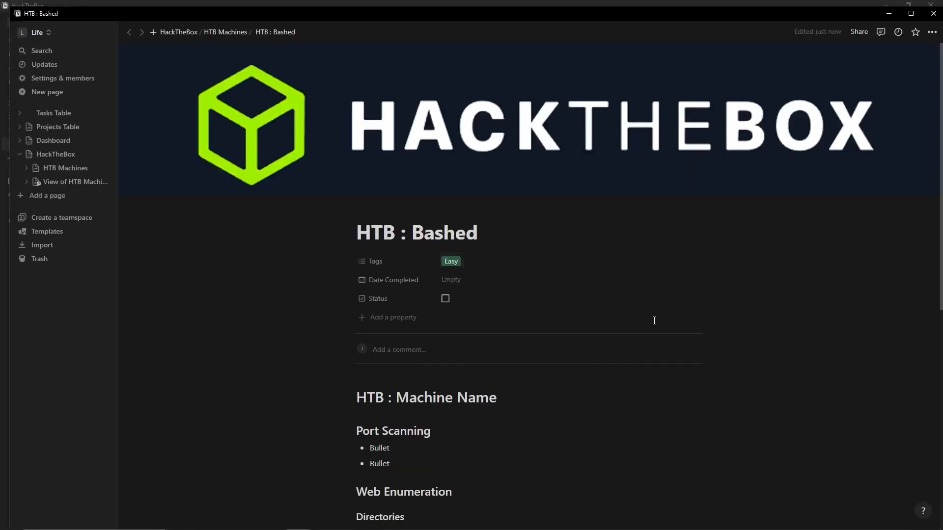
pyautogui.scroll(-4, 663, 331)
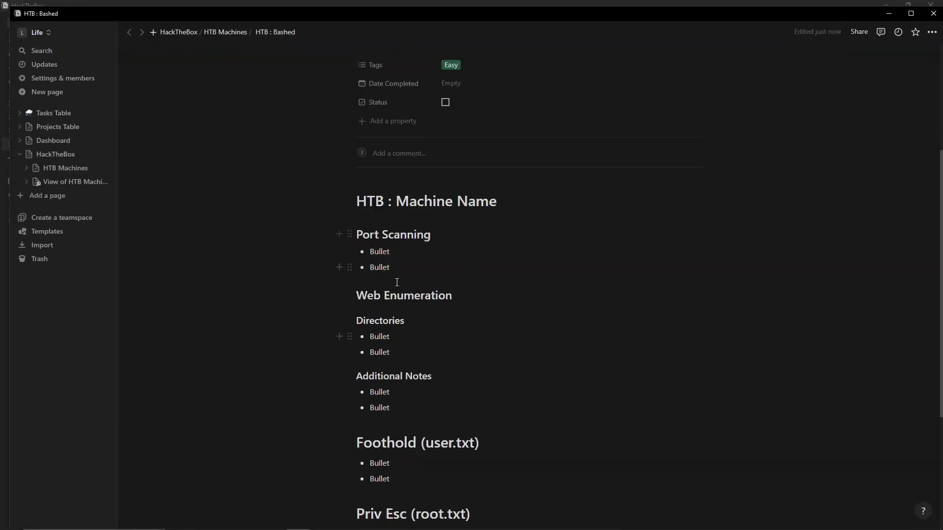
pyautogui.doubleClick(407, 15)
pyautogui.scroll(-2, 597, 189)
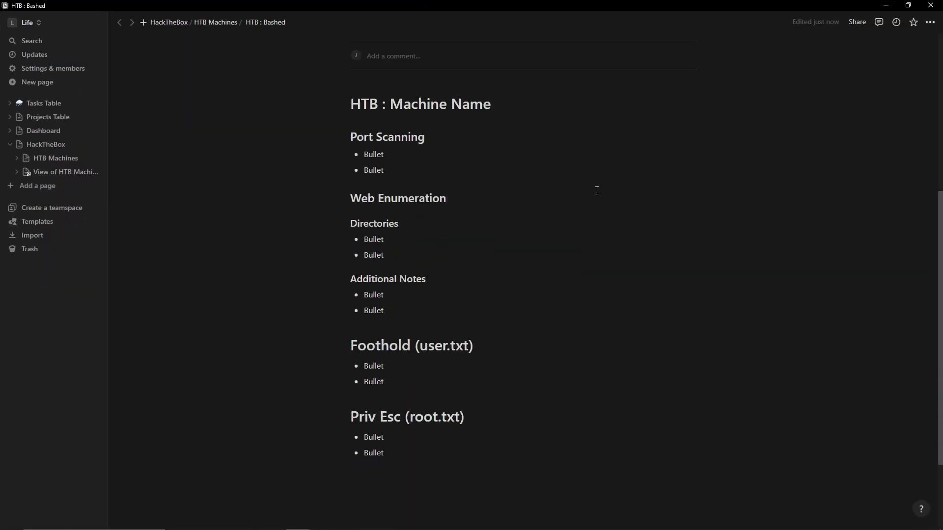
pyautogui.scroll(2, 496, 234)
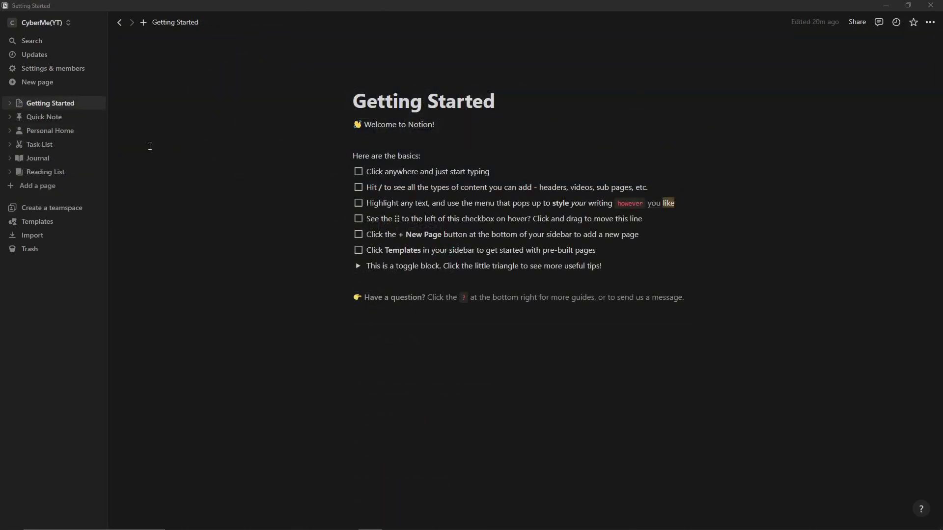
# Add a new page to the CyberMe(YT) workspace and set it up as a table
pyautogui.click(37, 186)
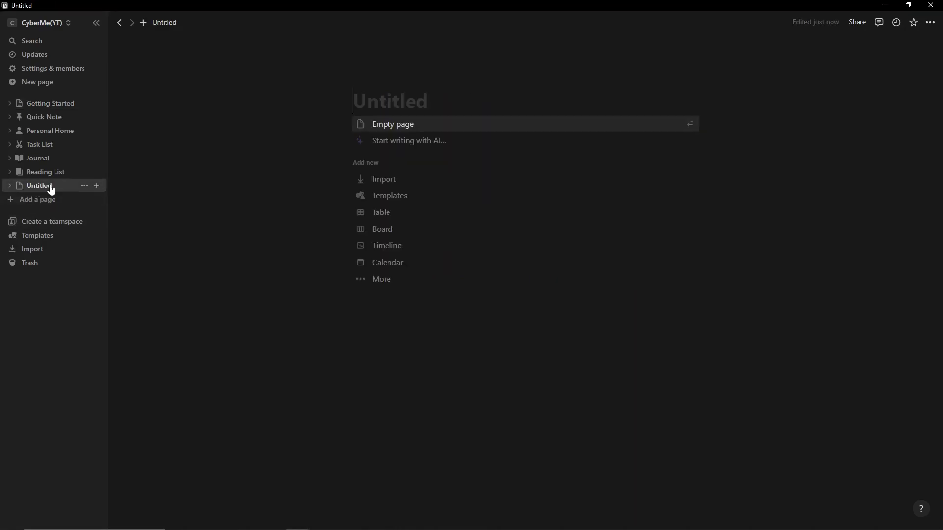
pyautogui.click(381, 216)
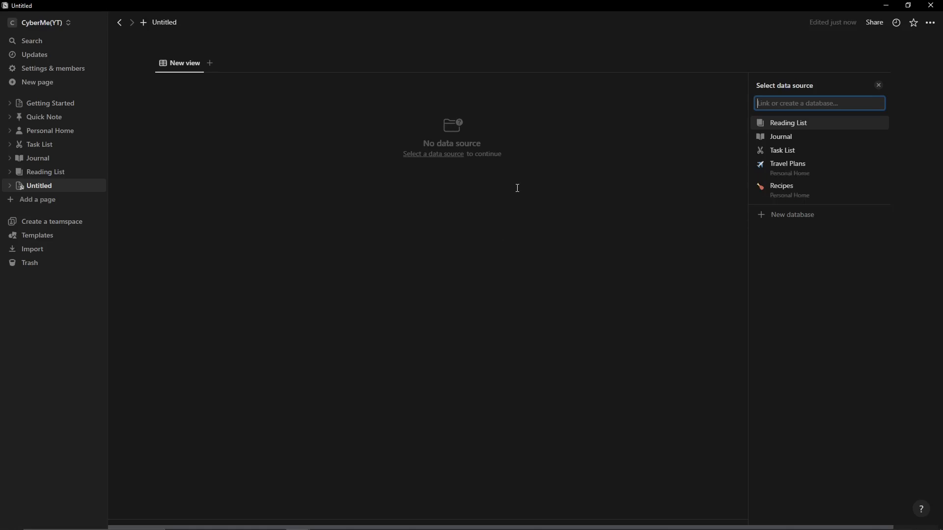
pyautogui.click(432, 155)
pyautogui.click(507, 155)
# Create a new database named HackTheBox as the table's data source
pyautogui.write('HackThe')
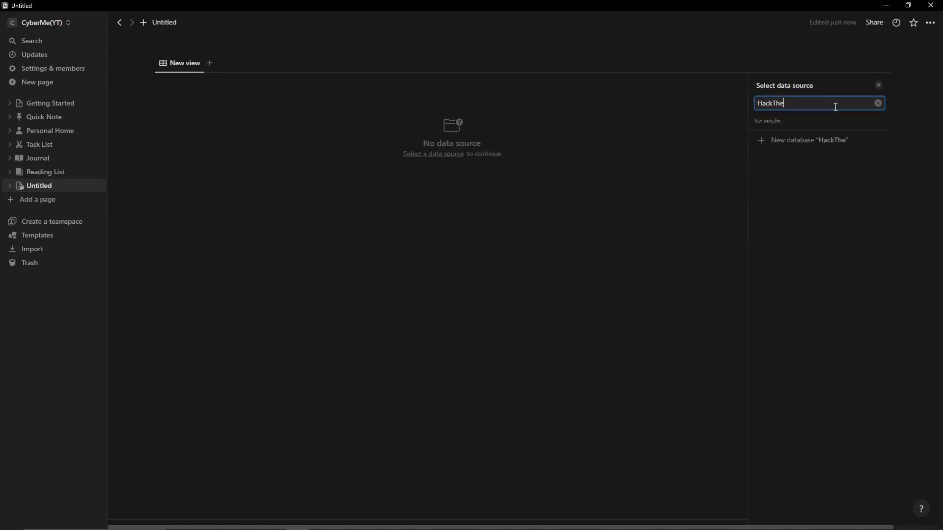
pyautogui.write('Box Machin')
pyautogui.press('BackSpace')
pyautogui.press('BackSpace')
pyautogui.press('BackSpace')
pyautogui.press('BackSpace')
pyautogui.press('BackSpace')
pyautogui.press('BackSpace')
pyautogui.press('BackSpace')
pyautogui.click(835, 147)
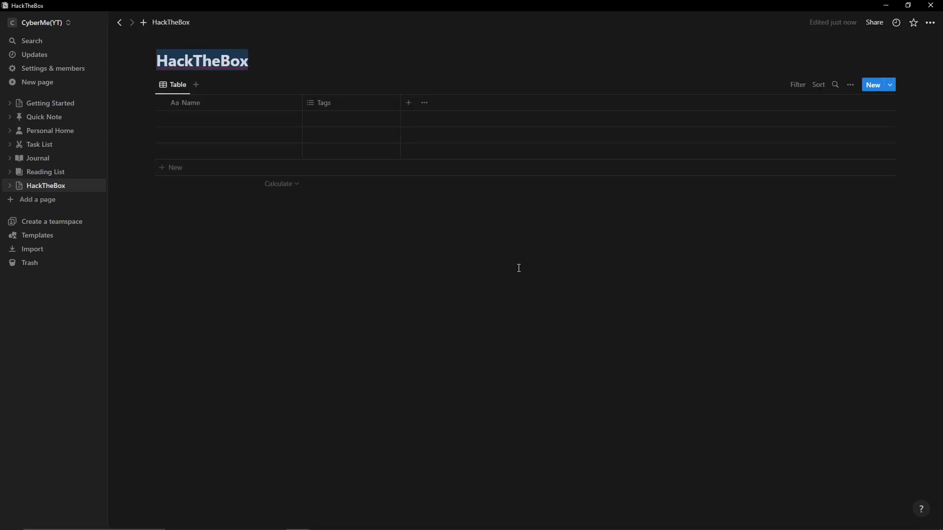
pyautogui.click(331, 269)
pyautogui.hotkey('alt', 'Tab')
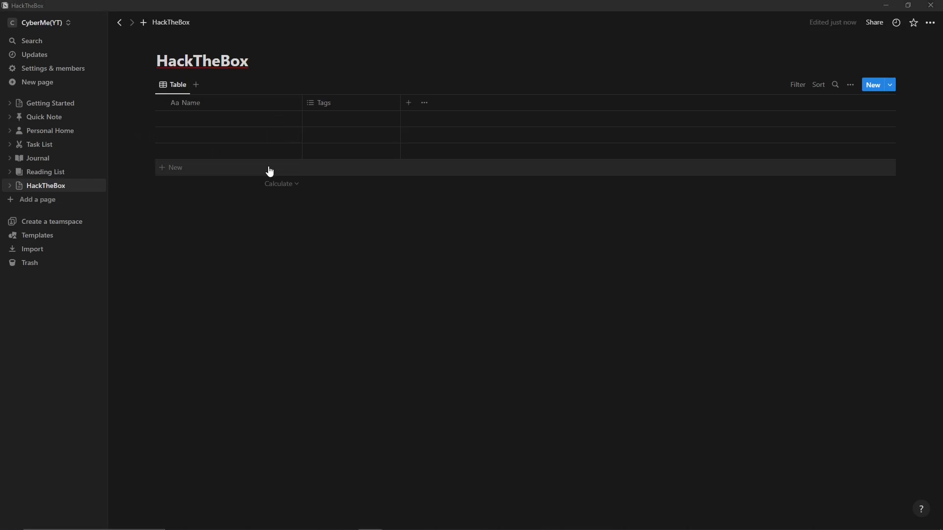
# Rename the table's Name column to Machine Name
pyautogui.click(211, 104)
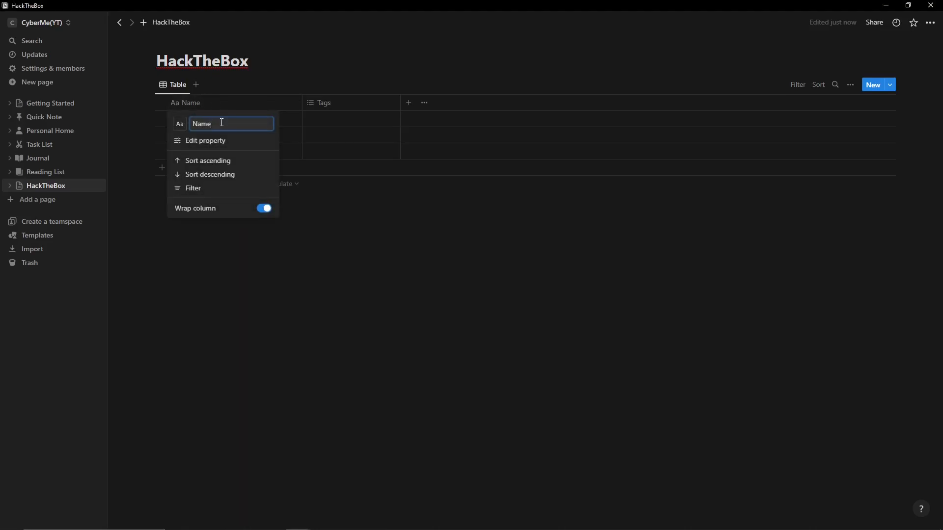
pyautogui.press('BackSpace')
pyautogui.press('BackSpace')
pyautogui.press('BackSpace')
pyautogui.press('BackSpace')
pyautogui.write('Machine Name')
pyautogui.press('Return')
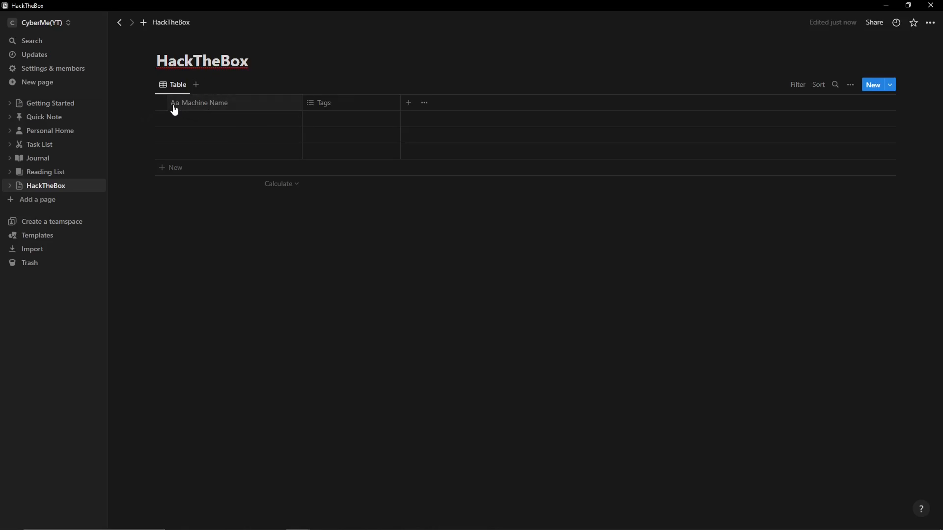
# Search the icons for "computer" and give the Machine Name column the desktop monitor icon
pyautogui.click(175, 106)
pyautogui.click(179, 123)
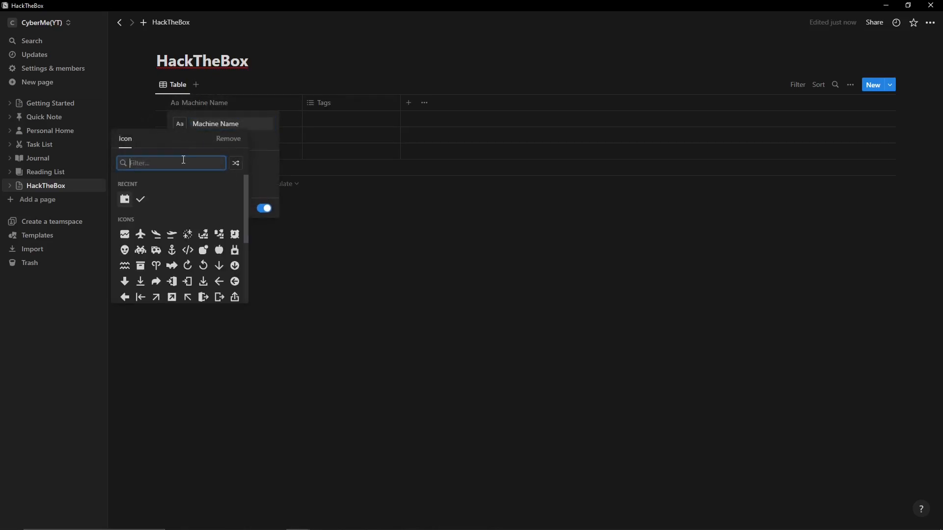
pyautogui.write('computer')
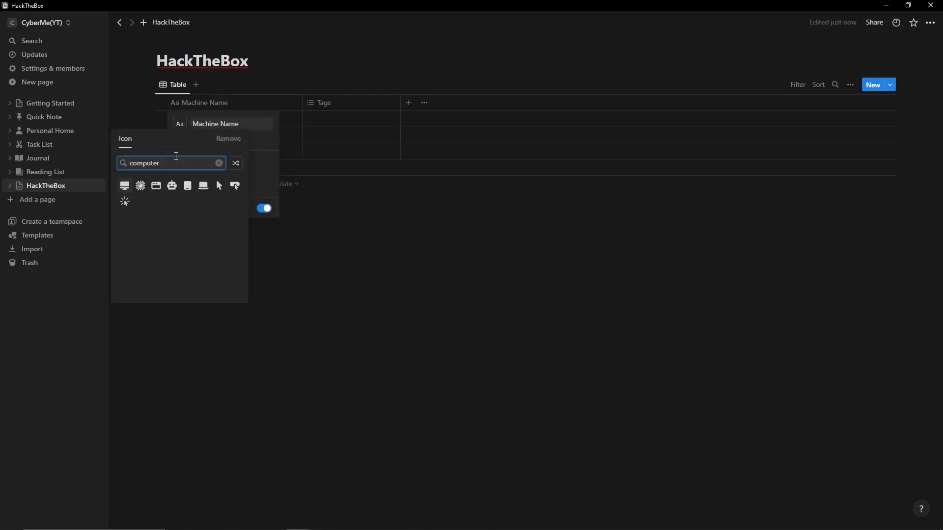
pyautogui.click(125, 186)
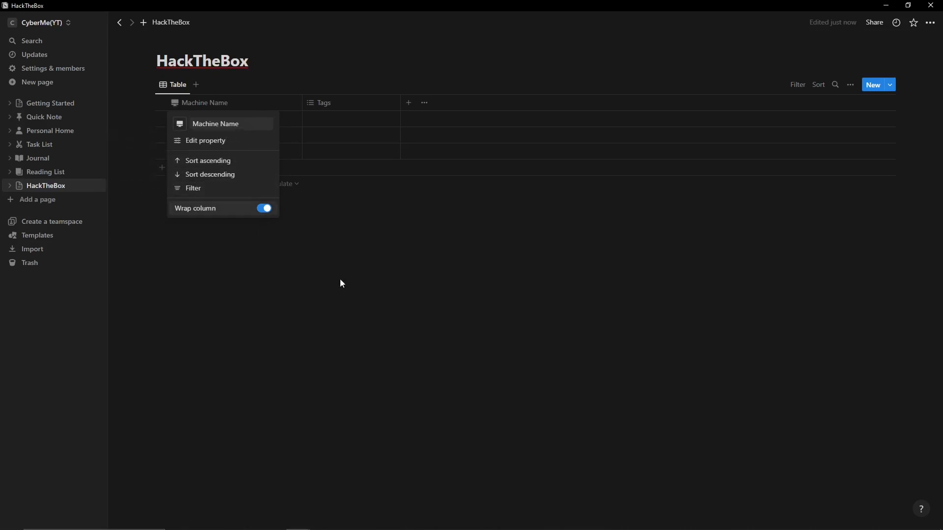
pyautogui.click(244, 215)
pyautogui.click(350, 104)
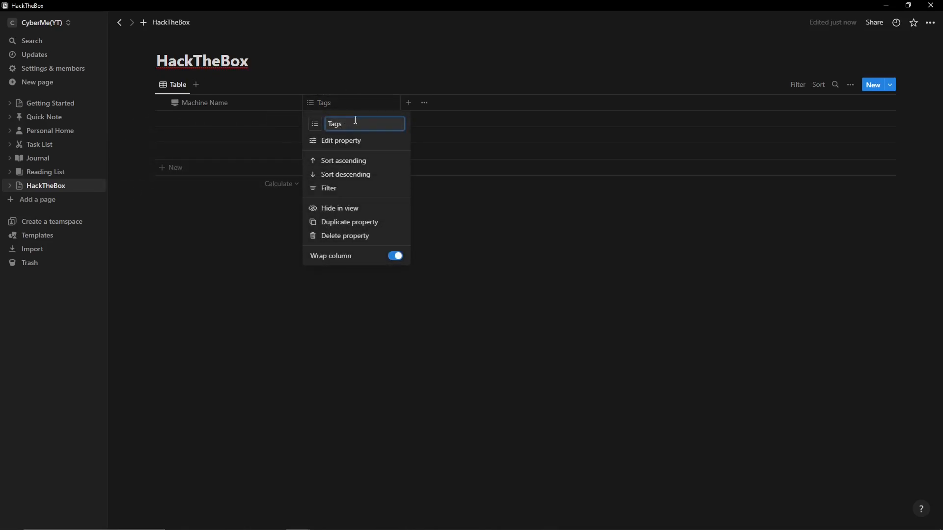
pyautogui.click(389, 143)
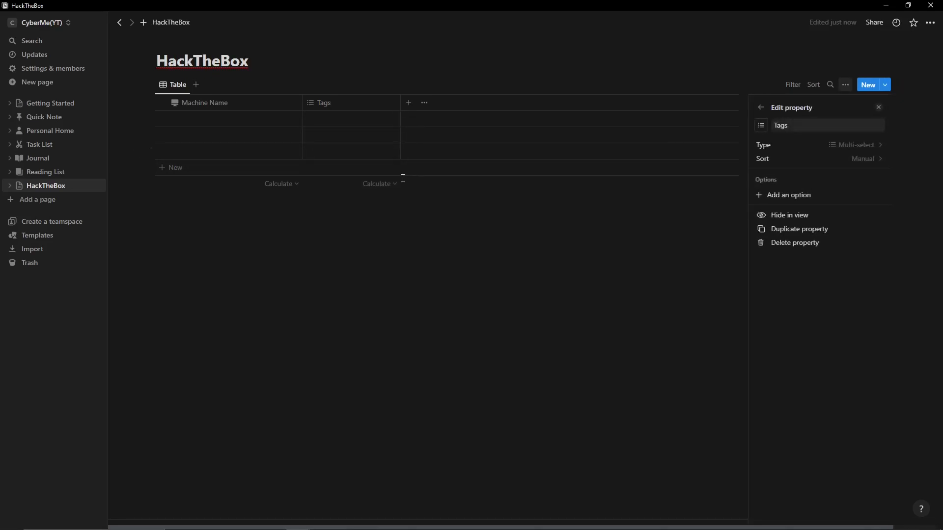
pyautogui.click(392, 271)
# Create the tag options Easy, Medium and Hard in the Tags cell of the first row
pyautogui.click(352, 118)
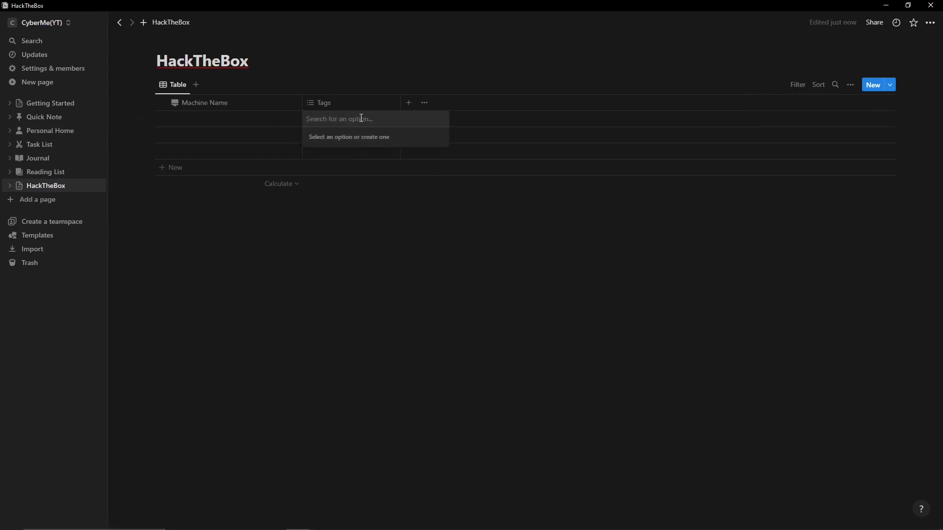
pyautogui.write('Easy')
pyautogui.press('Return')
pyautogui.write('Medium')
pyautogui.press('Return')
pyautogui.write('Ha')
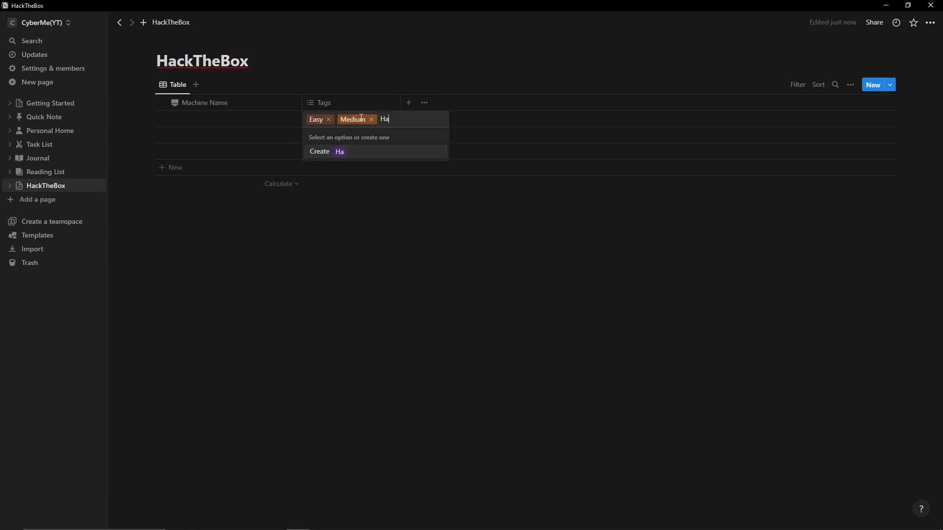
pyautogui.write('rd')
pyautogui.press('Return')
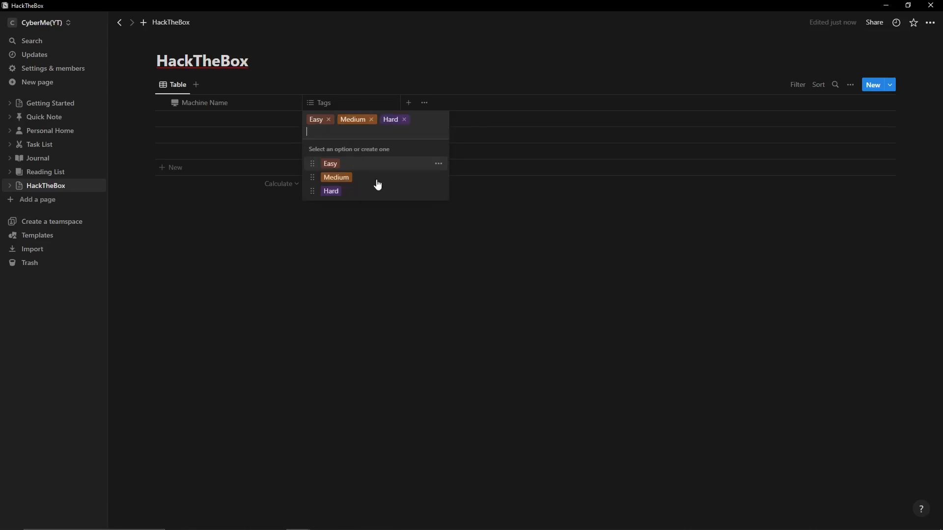
pyautogui.click(339, 233)
# Change the Easy tag's color to green and check the Medium tag's options
pyautogui.click(316, 120)
pyautogui.click(438, 164)
pyautogui.click(419, 308)
pyautogui.press('Escape')
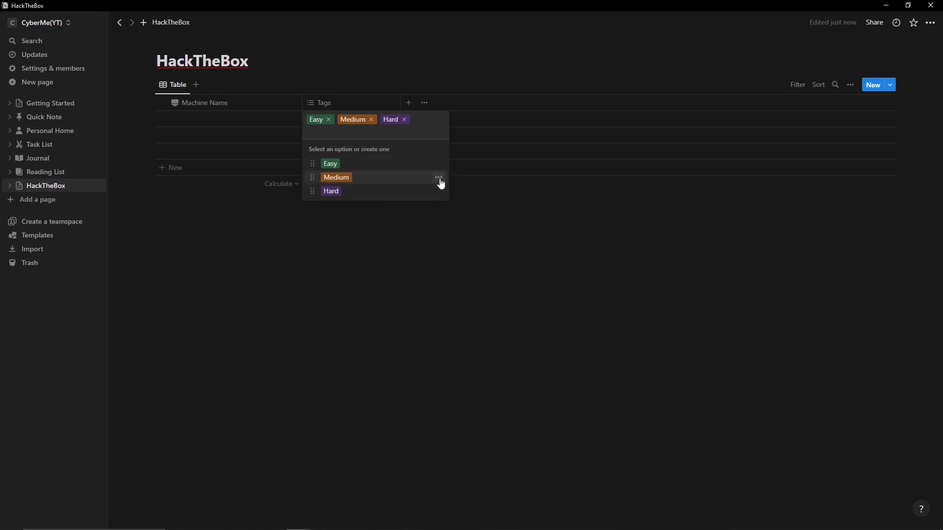
pyautogui.click(438, 177)
pyautogui.click(376, 202)
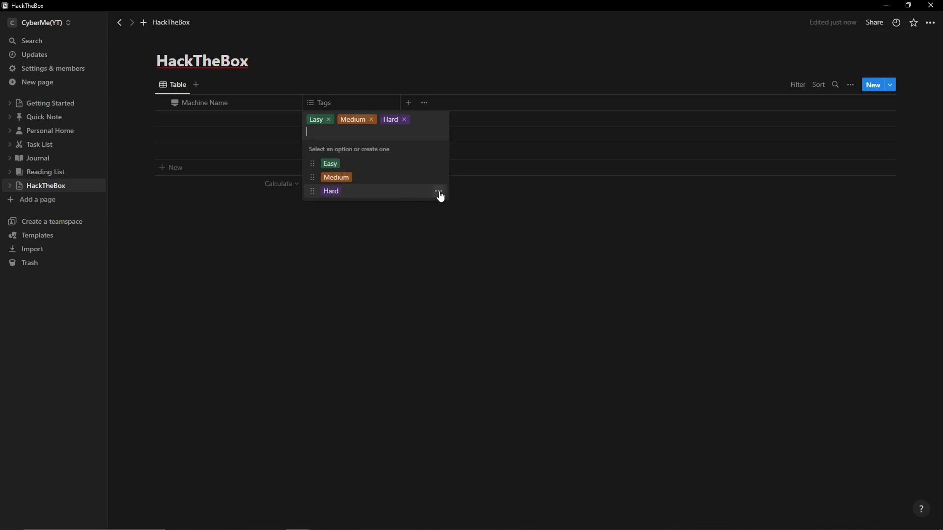
# Change the Hard tag's color to red and close the tag editor
pyautogui.click(439, 192)
pyautogui.click(413, 396)
pyautogui.click(547, 348)
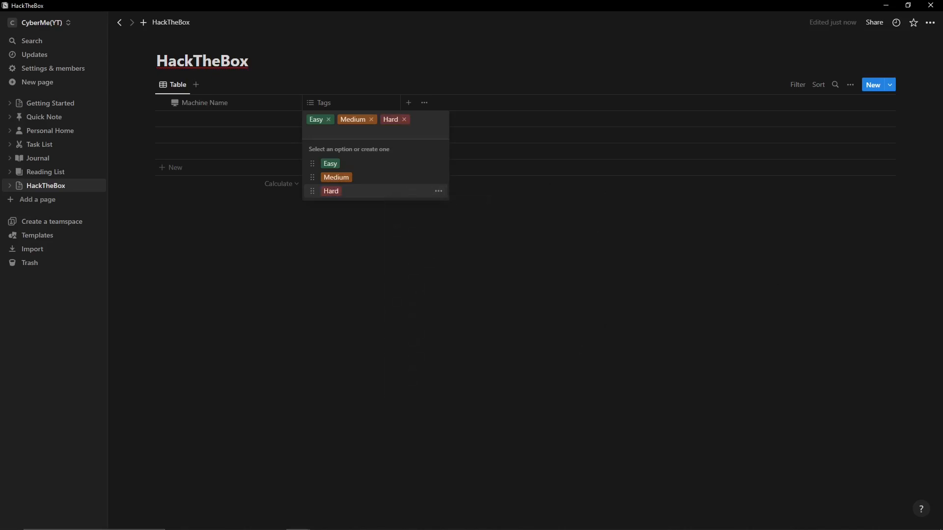
pyautogui.click(558, 308)
pyautogui.click(472, 217)
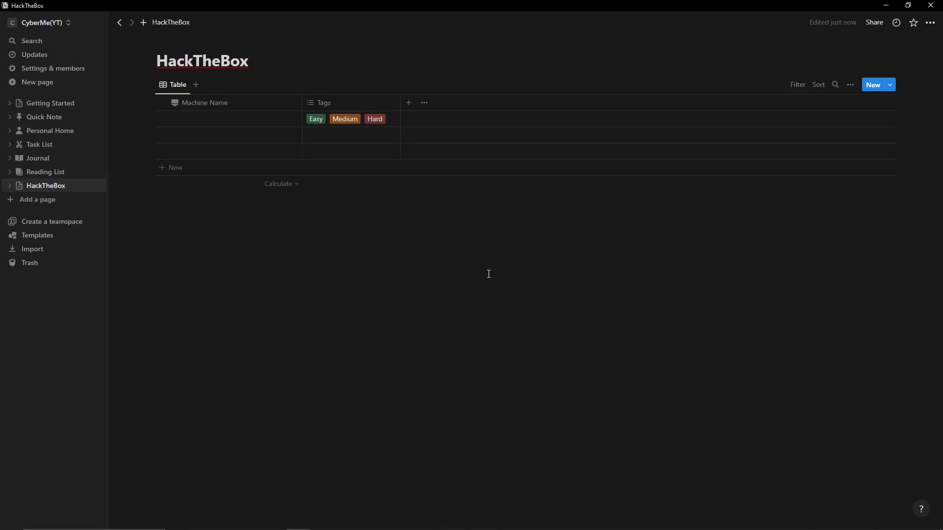
# Add a Date property to the table and name it Date Completed
pyautogui.click(407, 102)
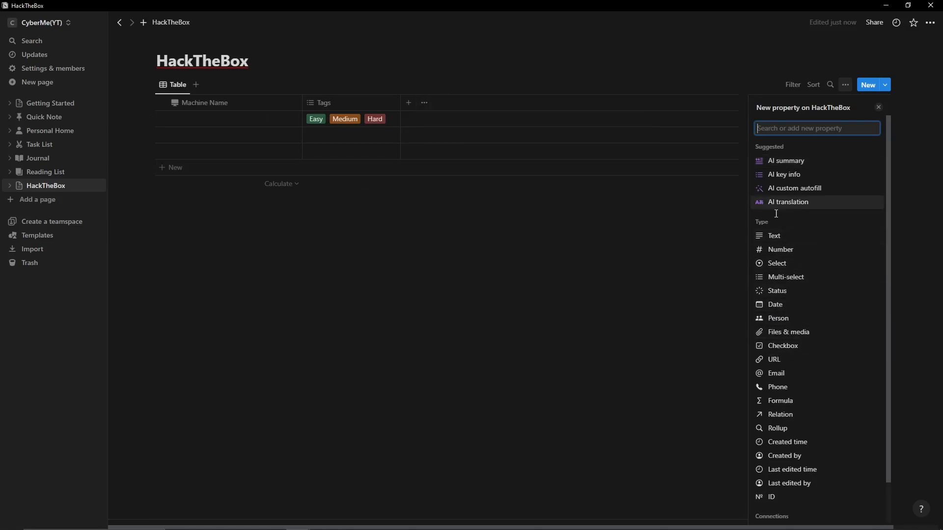
pyautogui.click(777, 306)
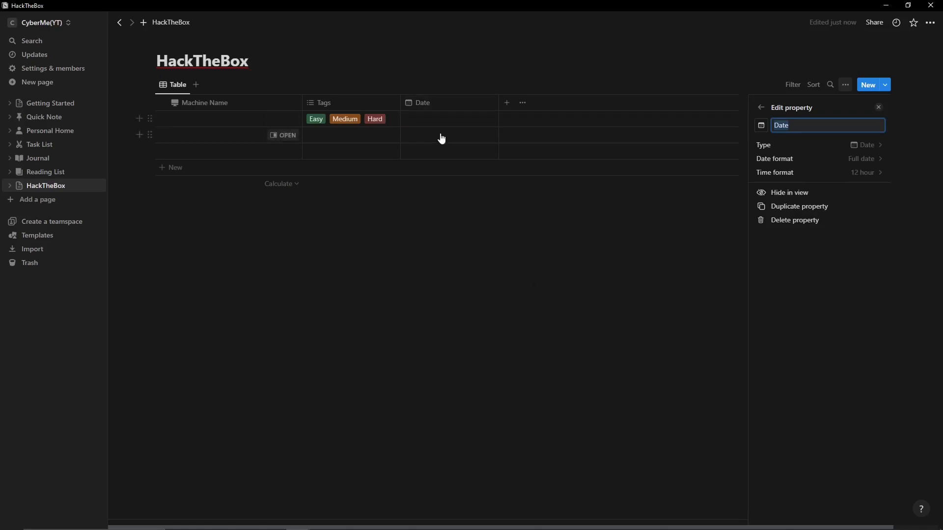
pyautogui.click(433, 103)
pyautogui.write('Completed')
pyautogui.click(481, 137)
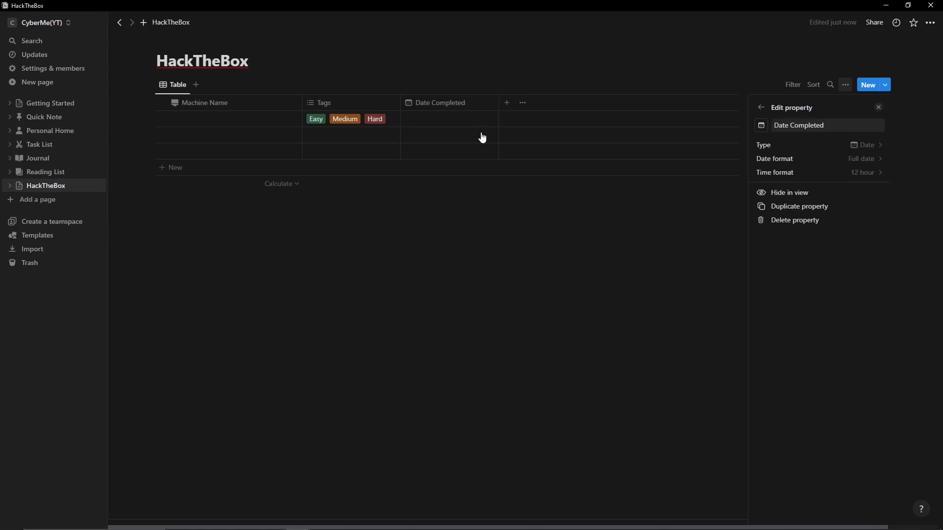
pyautogui.press('Escape')
# Add a Checkbox property to the table and rename it Status
pyautogui.click(507, 103)
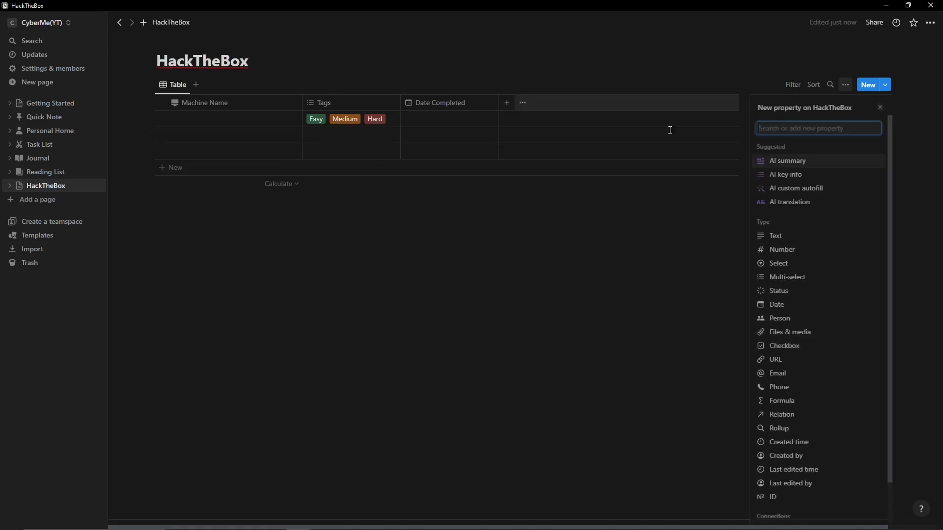
pyautogui.write('chec')
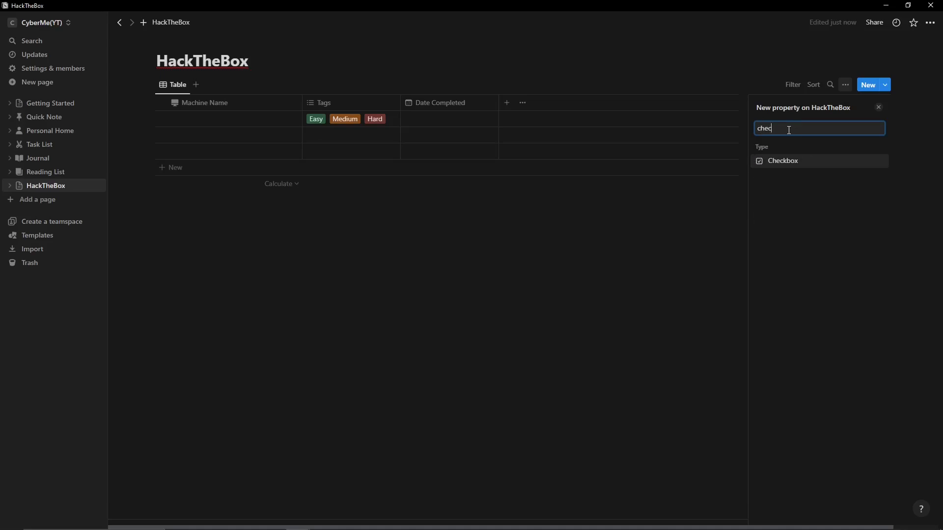
pyautogui.click(778, 161)
pyautogui.click(608, 231)
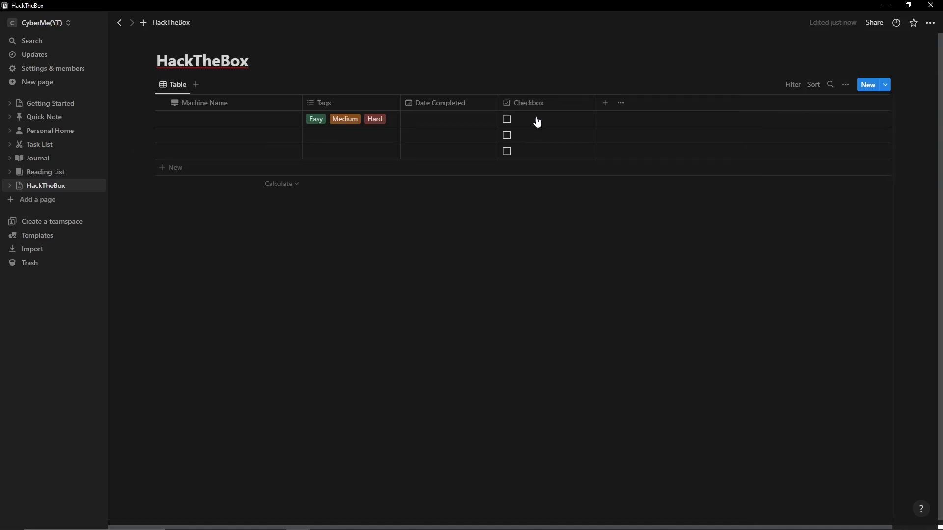
pyautogui.click(539, 104)
pyautogui.write('Status')
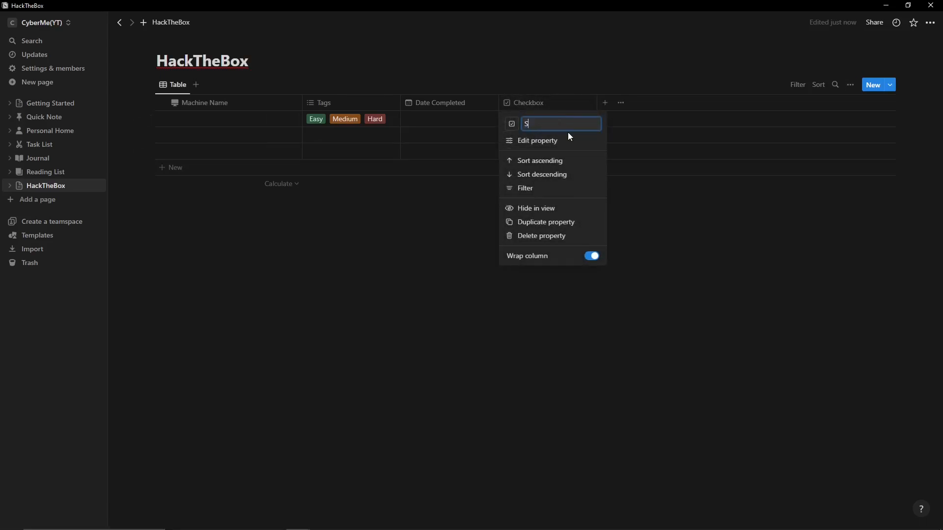
pyautogui.press('Return')
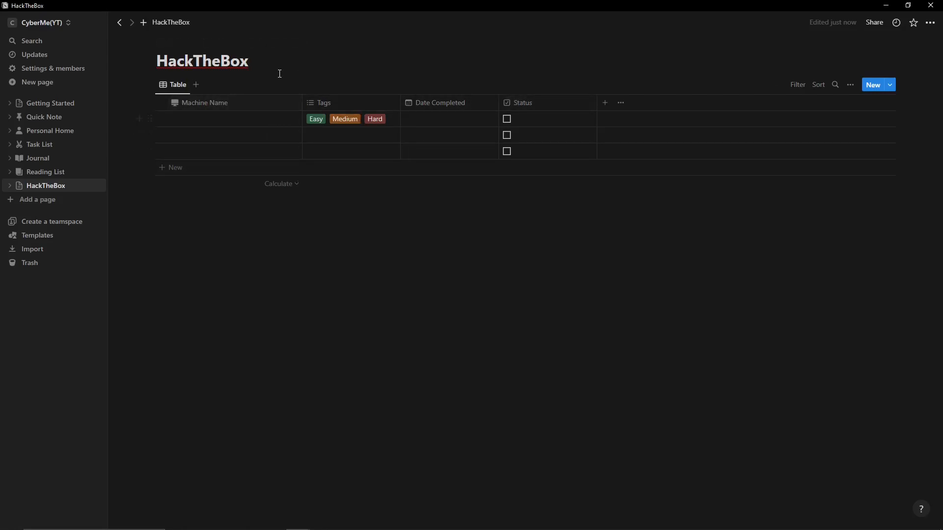
# Create a new page template for the HackTheBox database and title it "HTB : {Machine Name}"
pyautogui.click(890, 86)
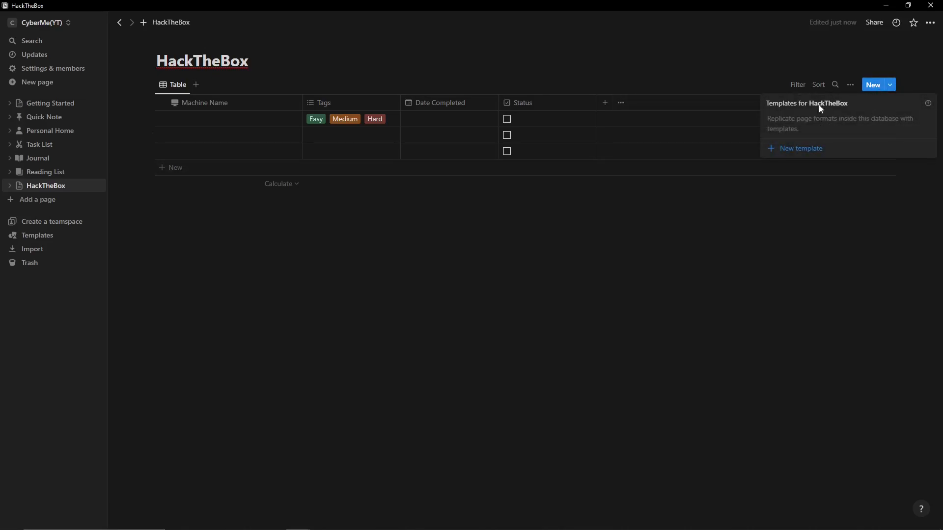
pyautogui.click(805, 149)
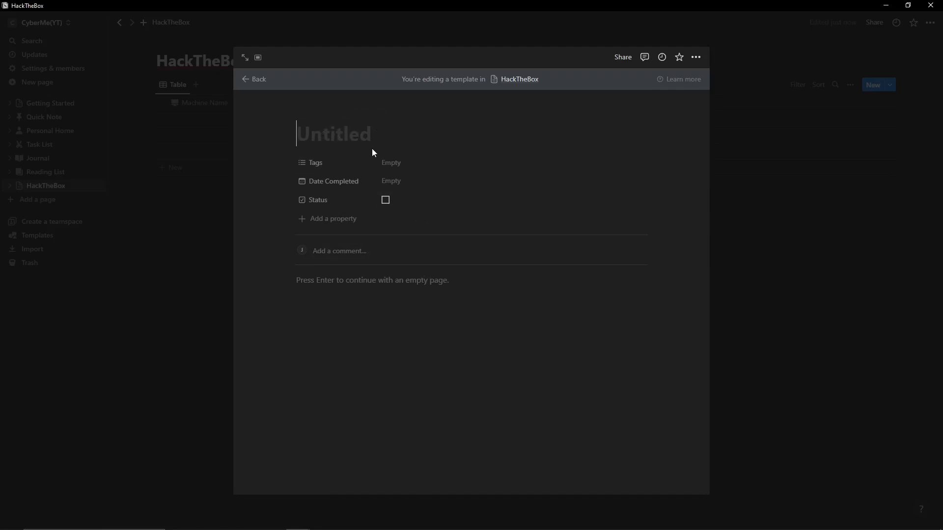
pyautogui.write('HTB : ')
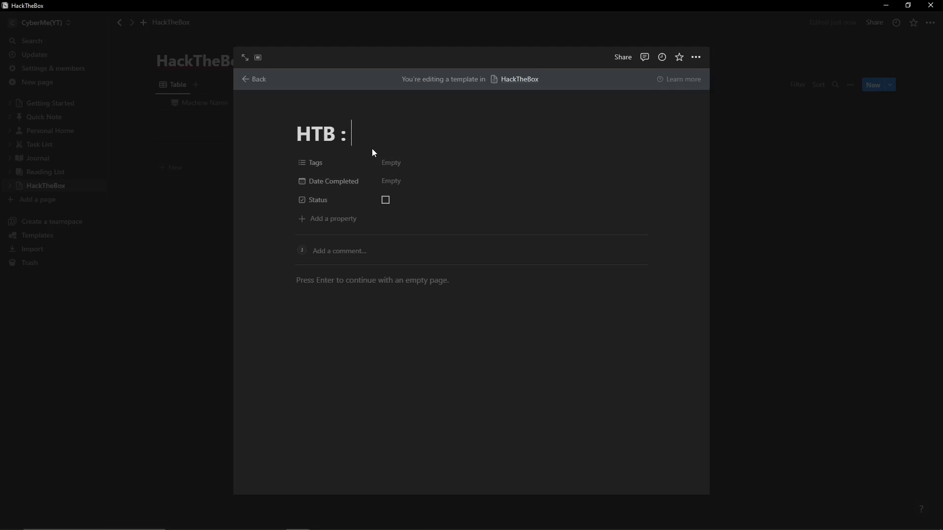
pyautogui.write('Machine Name')
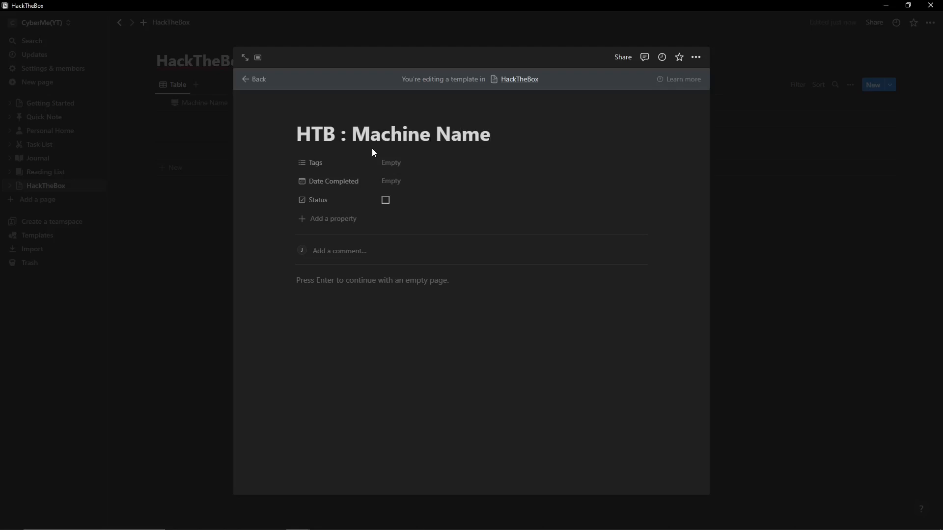
pyautogui.hotkey('ctrl', 'Left')
pyautogui.hotkey('ctrl', 'Left')
pyautogui.write('{')
pyautogui.hotkey('ctrl', 'Right')
pyautogui.hotkey('ctrl', 'Right')
pyautogui.write('}')
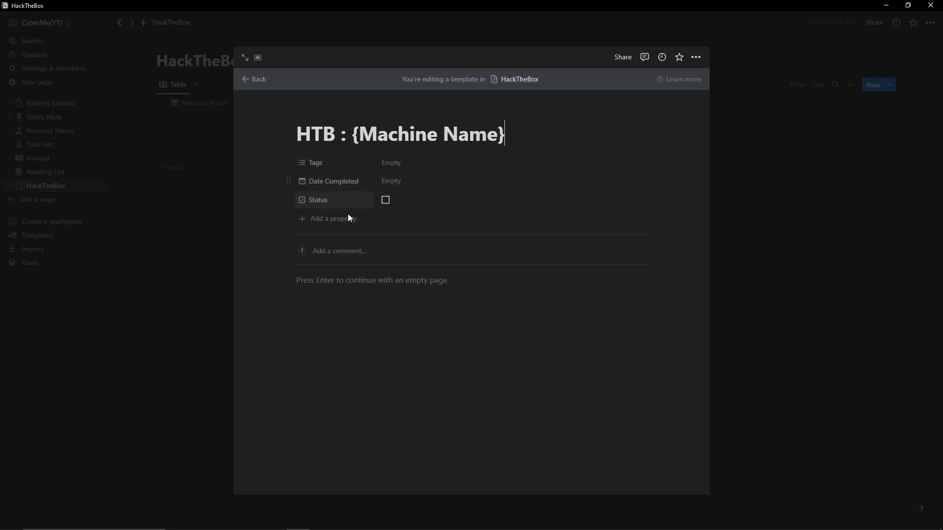
pyautogui.click(349, 280)
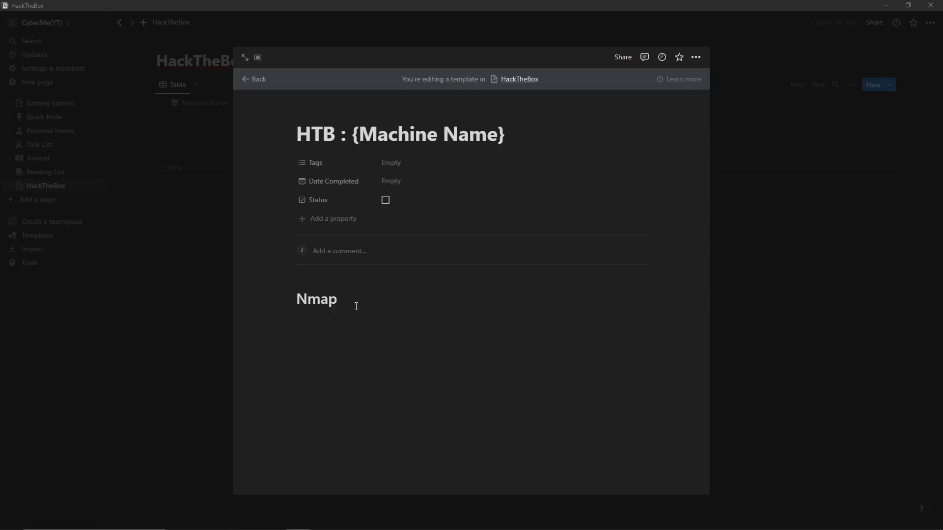
pyautogui.click(355, 310)
pyautogui.press('BackSpace')
pyautogui.press('BackSpace')
pyautogui.press('BackSpace')
pyautogui.press('BackSpace')
pyautogui.press('BackSpace')
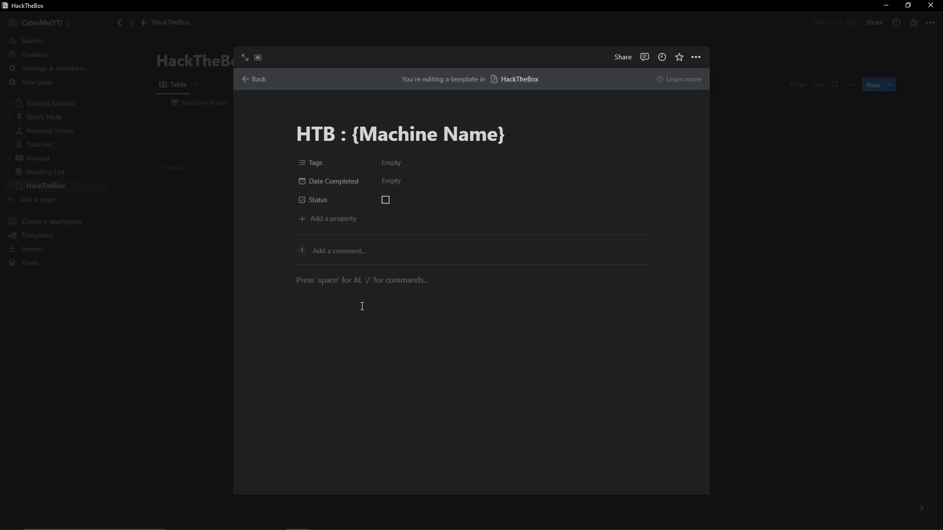
# Start the template body with a Heading 1 "Port Scanning" followed by a bulleted item "Bullet"
pyautogui.write('Po')
pyautogui.press('BackSpace')
pyautogui.press('BackSpace')
pyautogui.write('Port Scanning')
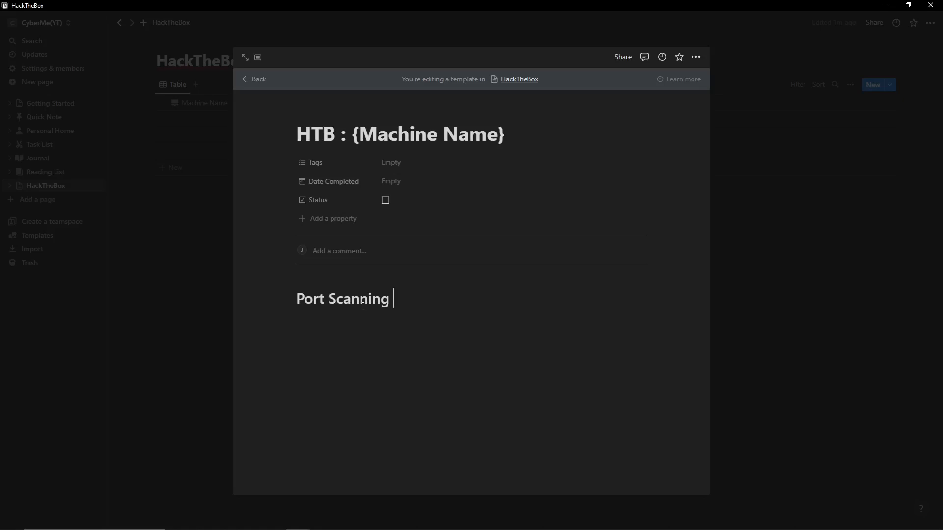
pyautogui.press('Return')
pyautogui.write('- ')
pyautogui.write('Bullet')
pyautogui.press('Return')
# Add a Heading 1 "Web Enumeration" below Port Scanning with a bulleted item "Bullet"
pyautogui.press('Return')
pyautogui.write('# Web ')
pyautogui.write('Enumerati')
pyautogui.write('on')
pyautogui.press('Return')
pyautogui.write('- Bullet')
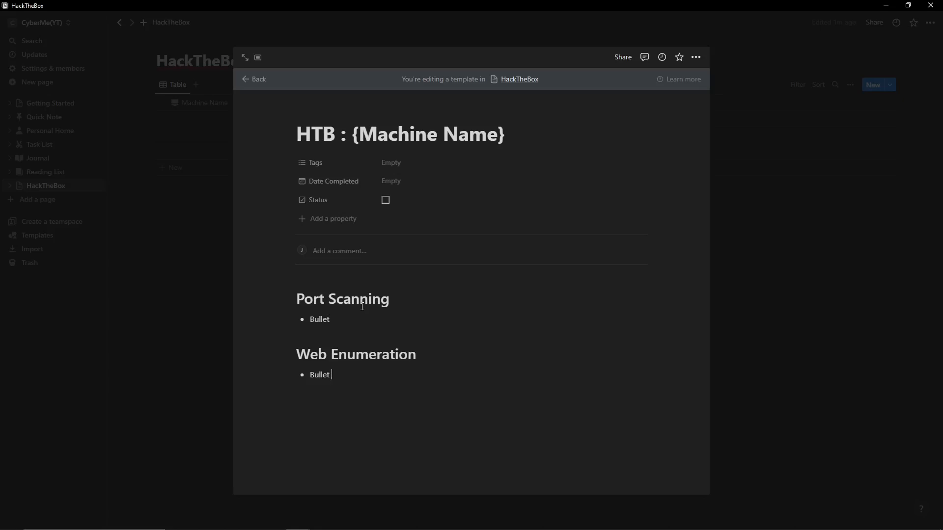
# Insert an empty line between the Web Enumeration heading and its bullet
pyautogui.press('Return')
pyautogui.press('Return')
pyautogui.press('Return')
pyautogui.press('Up')
pyautogui.press('Up')
pyautogui.hotkey('shift', 'Return')
pyautogui.press('Up')
pyautogui.press('Up')
pyautogui.press('Delete')
pyautogui.press('Return')
pyautogui.press('Return')
pyautogui.press('Up')
pyautogui.press('Up')
pyautogui.press('BackSpace')
pyautogui.write('####')
pyautogui.press('BackSpace')
pyautogui.press('BackSpace')
pyautogui.press('BackSpace')
pyautogui.press('BackSpace')
pyautogui.write('####')
pyautogui.press('BackSpace')
pyautogui.press('BackSpace')
pyautogui.press('BackSpace')
pyautogui.press('BackSpace')
# Turn the empty line under Web Enumeration into a Heading 3 "Directories" and remove the empty list item below it
pyautogui.write('/hea')
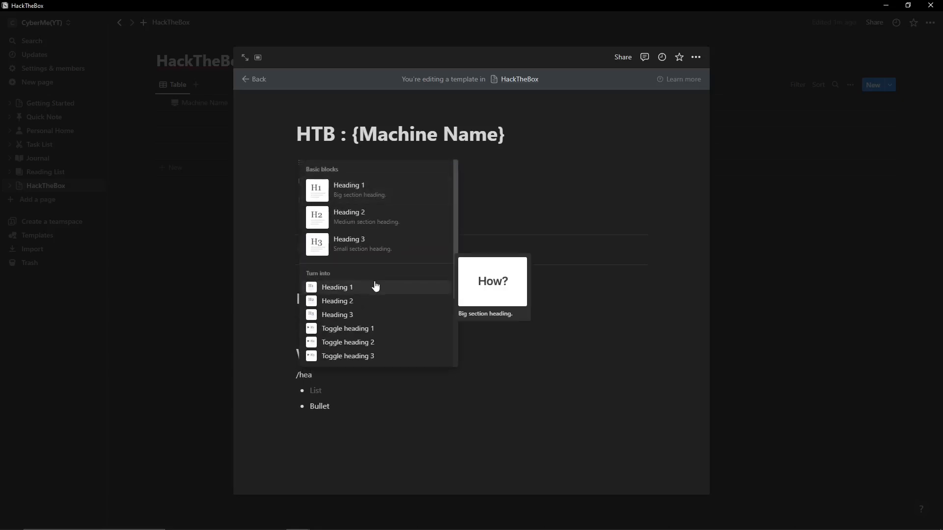
pyautogui.click(360, 241)
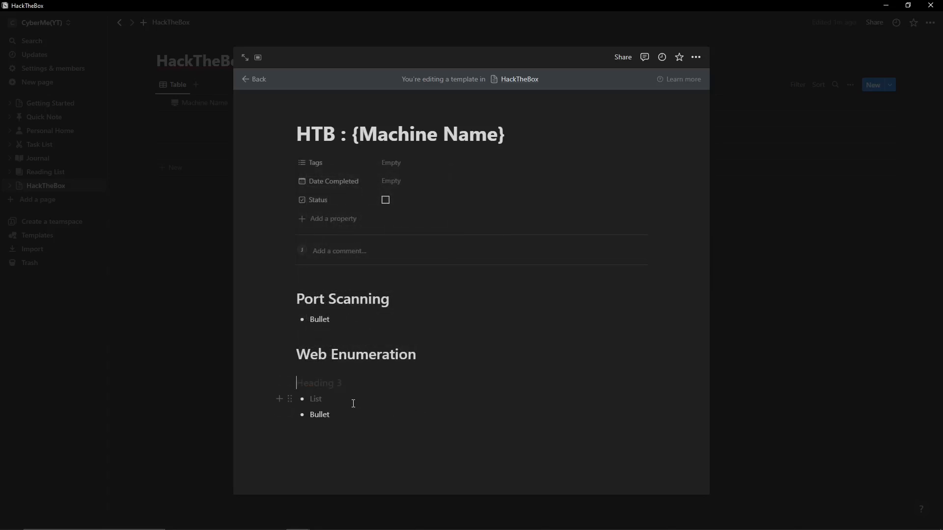
pyautogui.write('Directories')
pyautogui.click(353, 403)
pyautogui.press('BackSpace')
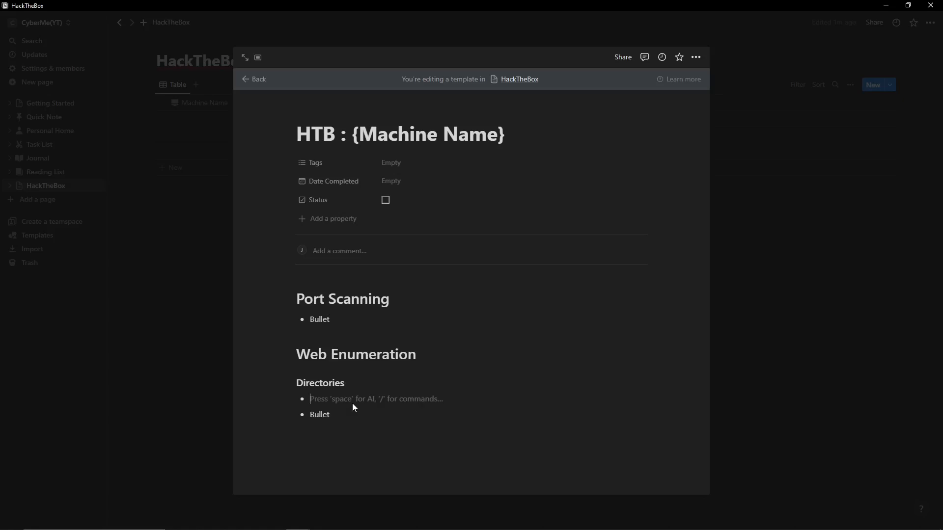
pyautogui.press('BackSpace')
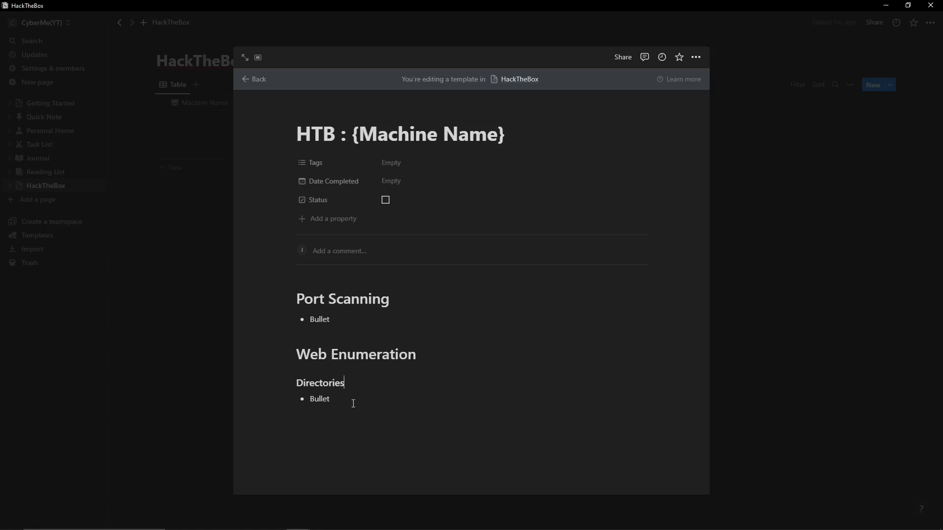
# Add a Heading 3 "Additional Notes" below the Directories bullet with a bulleted item "Bullet"
pyautogui.press('Return')
pyautogui.press('BackSpace')
pyautogui.write('#')
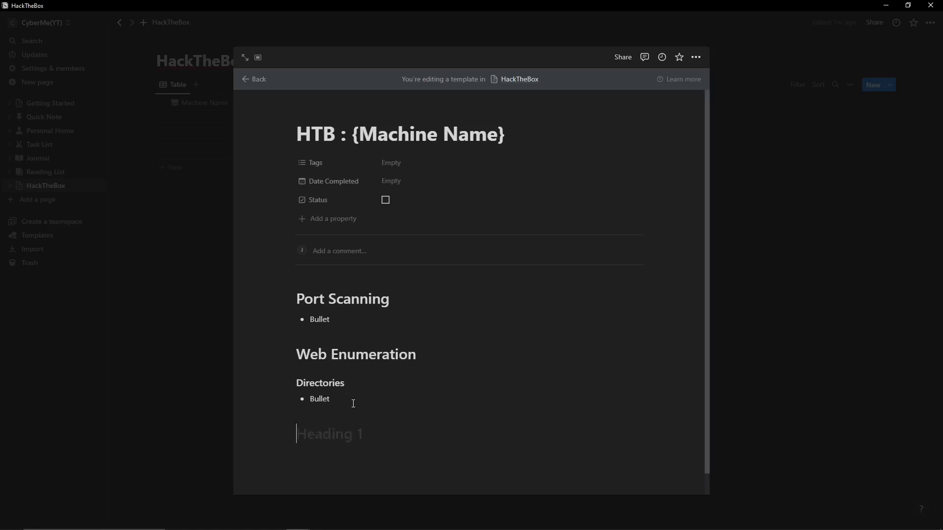
pyautogui.press('BackSpace')
pyautogui.write('### ')
pyautogui.write('Additi')
pyautogui.press('BackSpace')
pyautogui.press('BackSpace')
pyautogui.write('tional Notes')
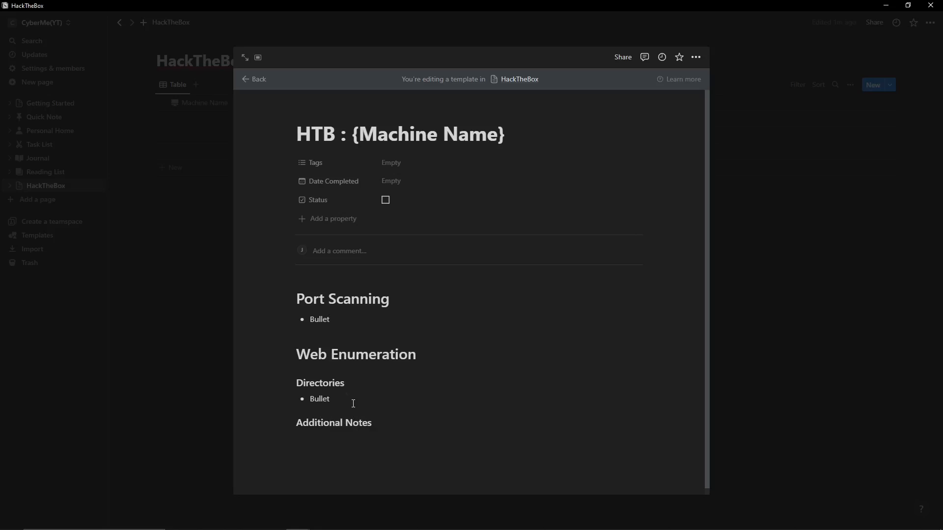
pyautogui.press('Return')
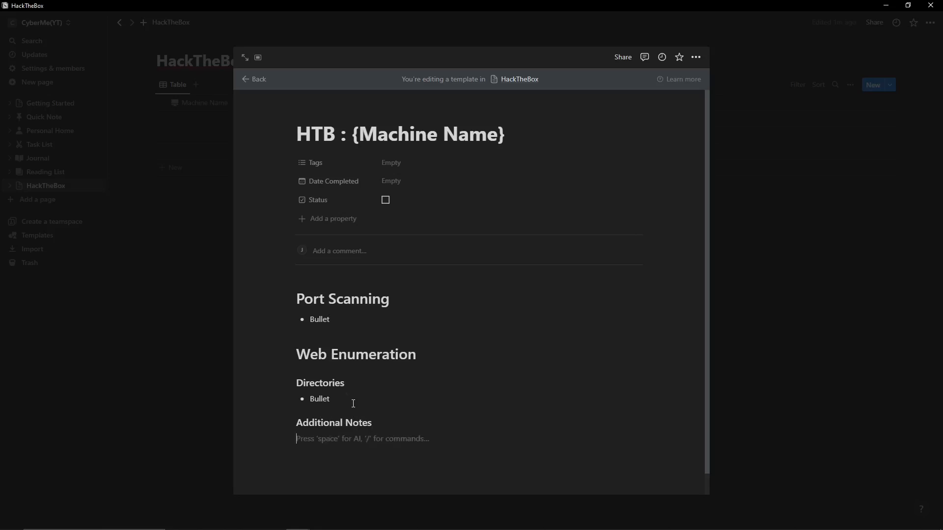
pyautogui.write('- Bullet')
# Add a Heading 1 "Foothold (user.txt)" below Additional Notes with a bulleted item "bullet"
pyautogui.press('Return')
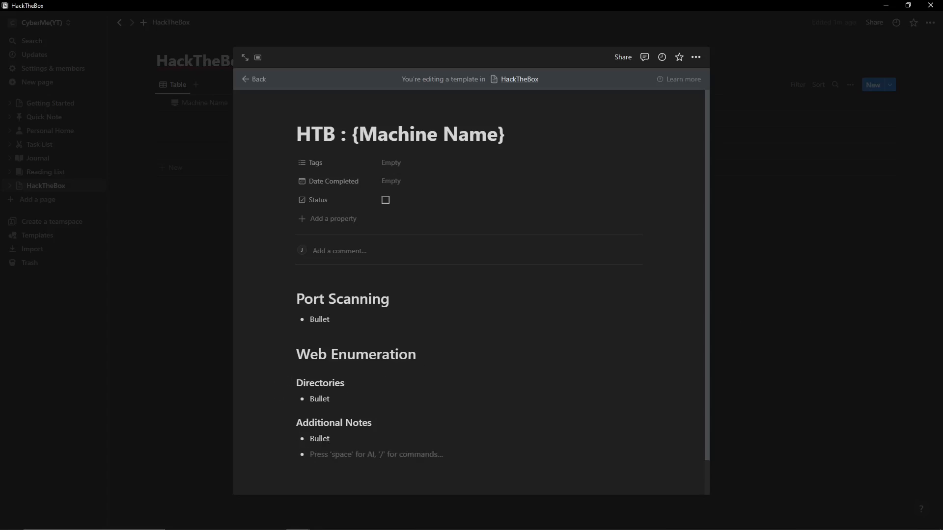
pyautogui.press('Return')
pyautogui.press('Return')
pyautogui.press('BackSpace')
pyautogui.write('# ')
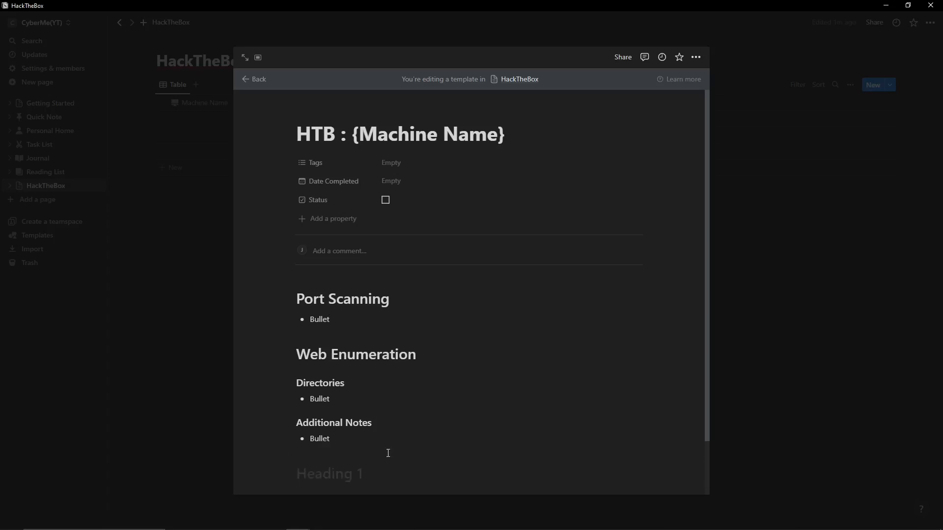
pyautogui.write('Foothold (user.txt)')
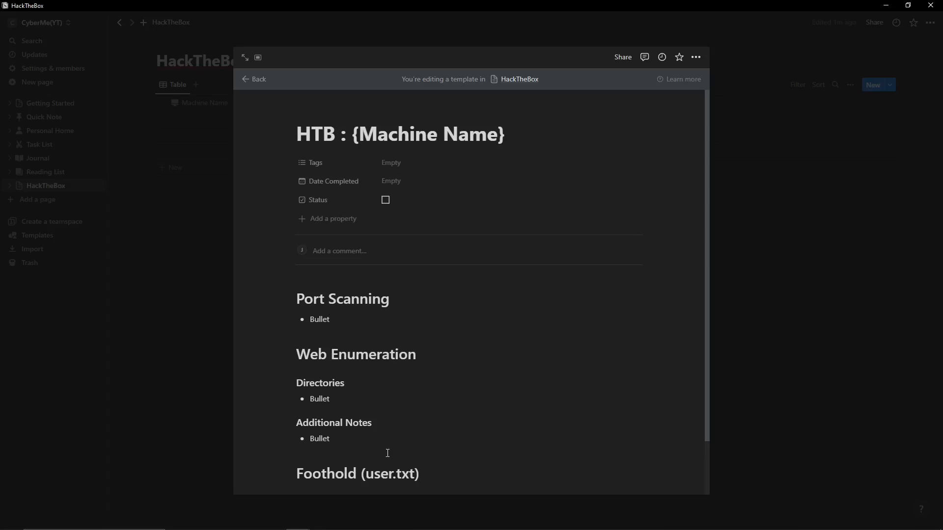
pyautogui.scroll(-2, 415, 396)
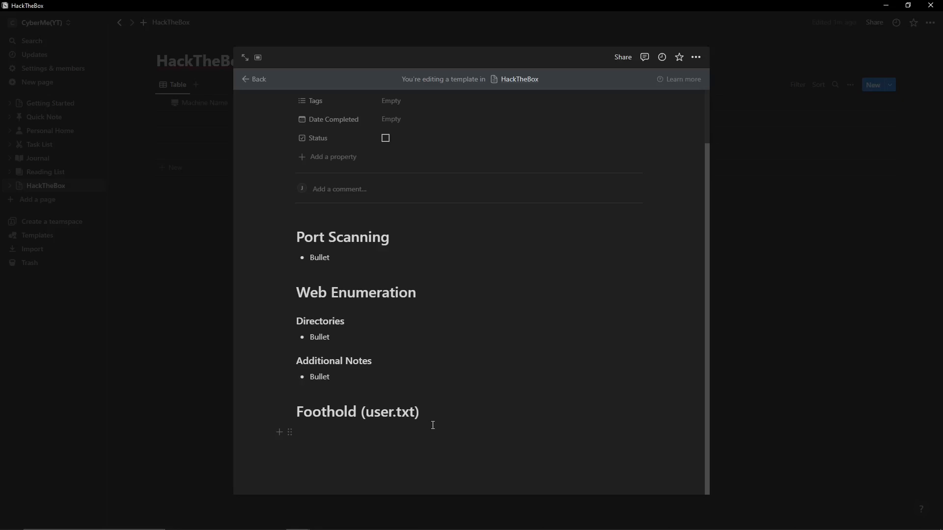
pyautogui.press('Return')
pyautogui.write('- b')
pyautogui.write('ullet')
# Add a Heading 1 "Priv escalation (root.txt)" below Foothold with a bulleted item "bullet"
pyautogui.press('Return')
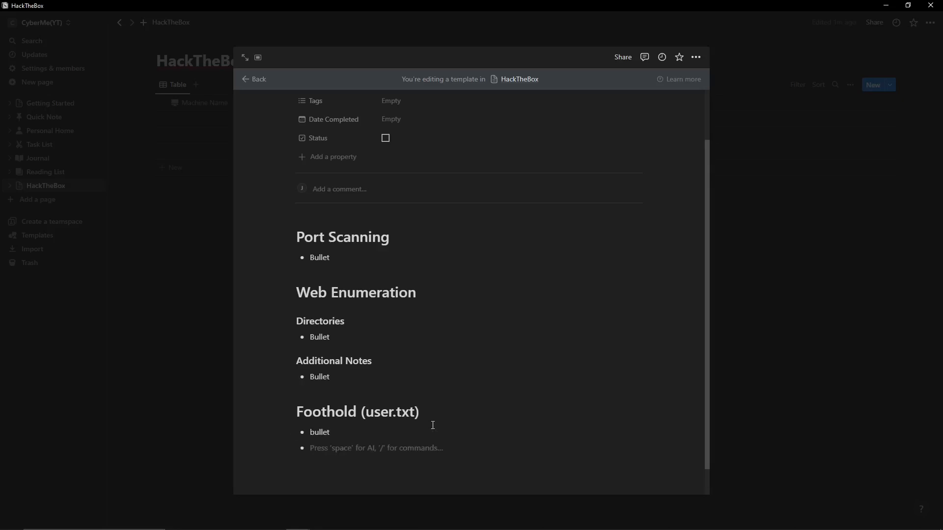
pyautogui.press('Return')
pyautogui.write('#')
pyautogui.write(' Priv e')
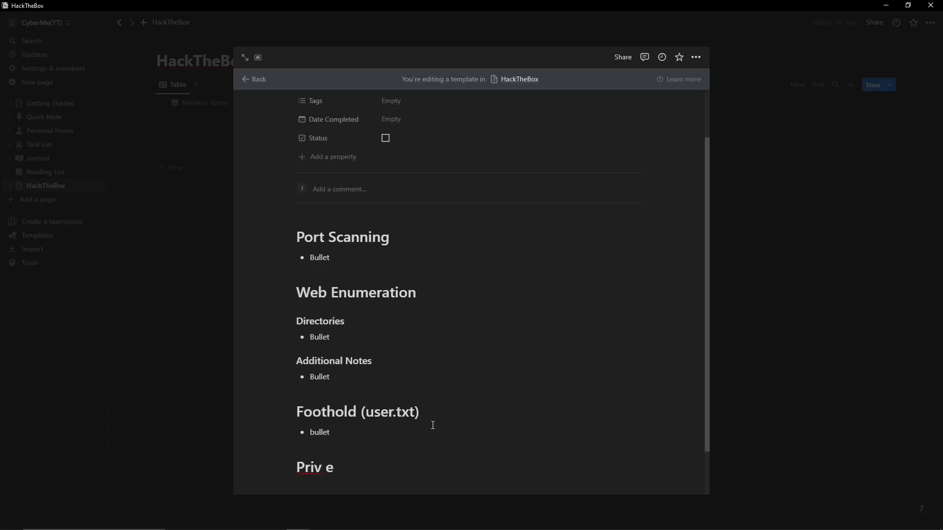
pyautogui.write('scalation')
pyautogui.press('Return')
pyautogui.press('BackSpace')
pyautogui.write('(root.txt)')
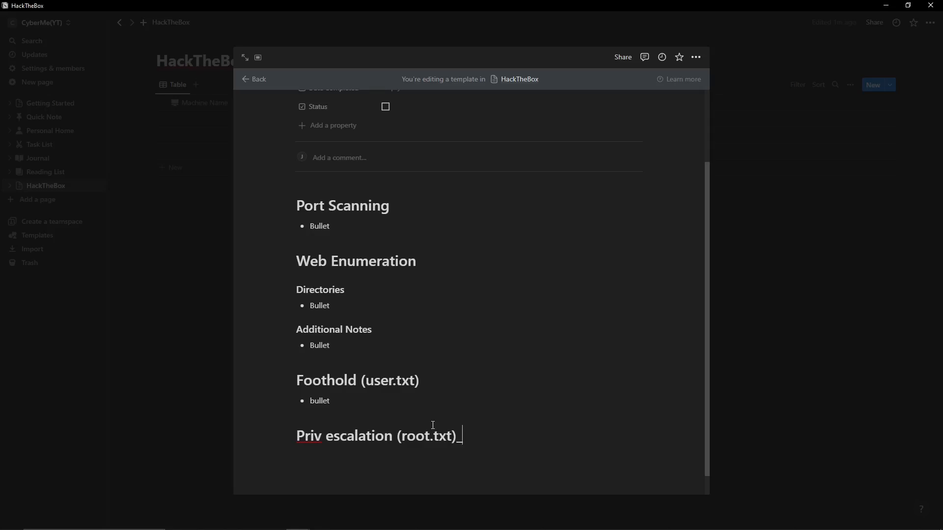
pyautogui.press('Return')
pyautogui.write('- bullet')
pyautogui.press('Return')
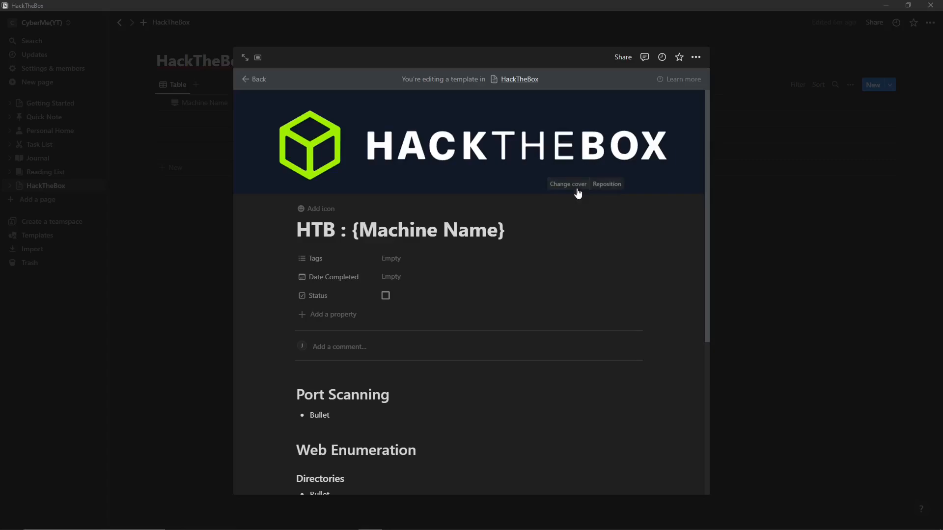
# View the upload options for the template's cover image and close the template
pyautogui.click(568, 186)
pyautogui.click(483, 202)
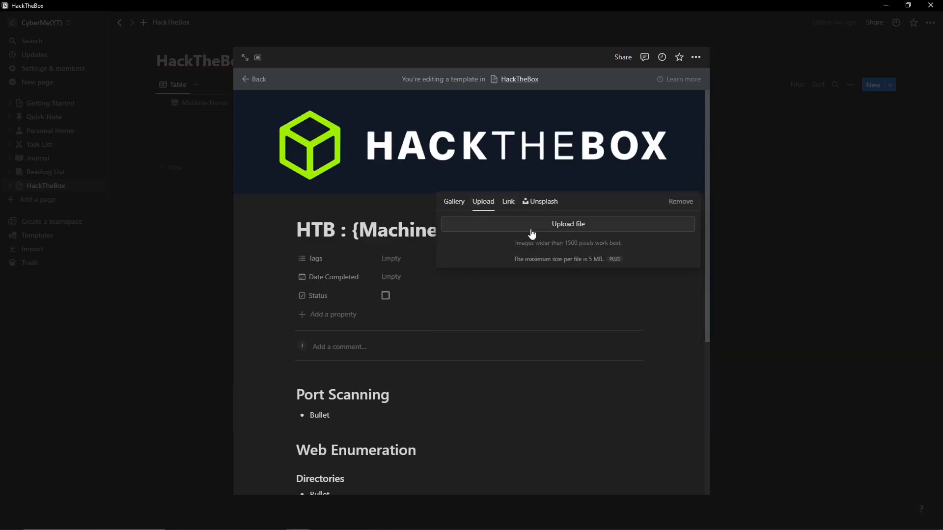
pyautogui.click(316, 186)
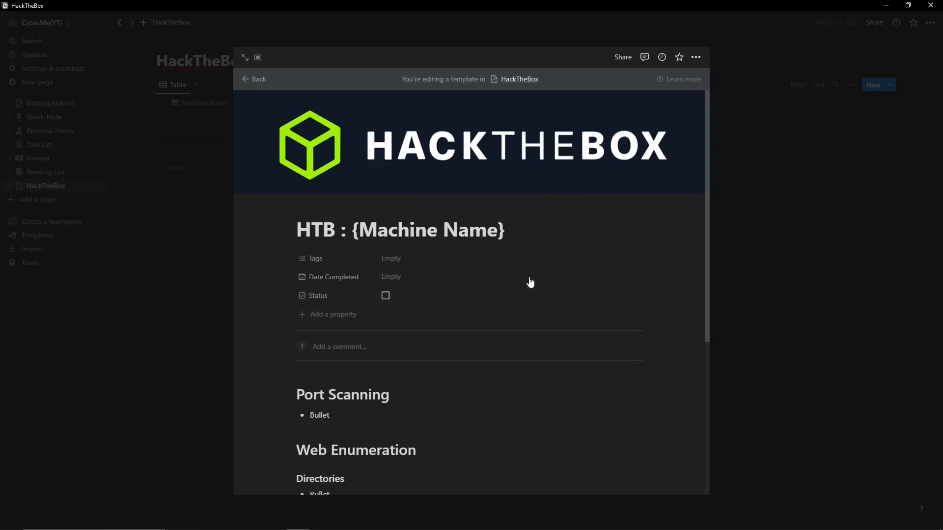
pyautogui.press('Escape')
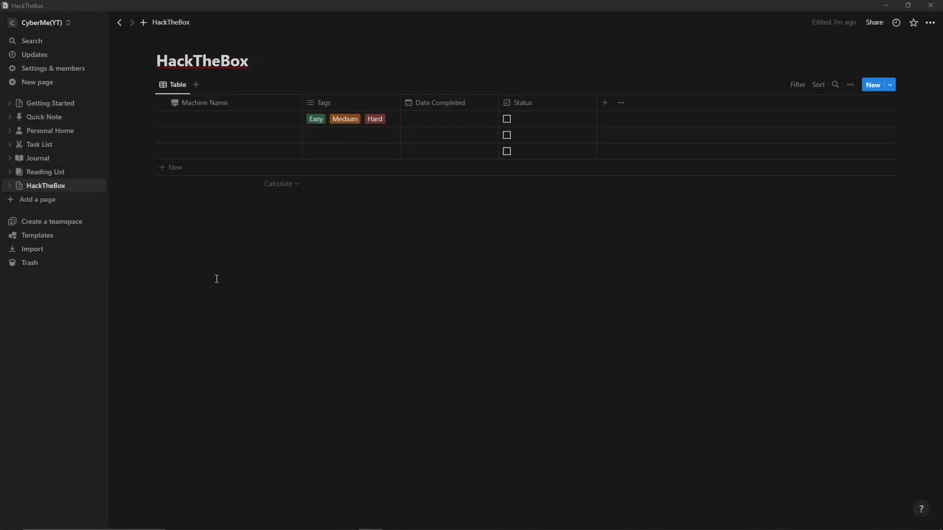
# Remove the Easy, Medium and Hard tags from the first row of the HackTheBox table
pyautogui.click(391, 120)
pyautogui.press('BackSpace')
pyautogui.press('BackSpace')
pyautogui.press('BackSpace')
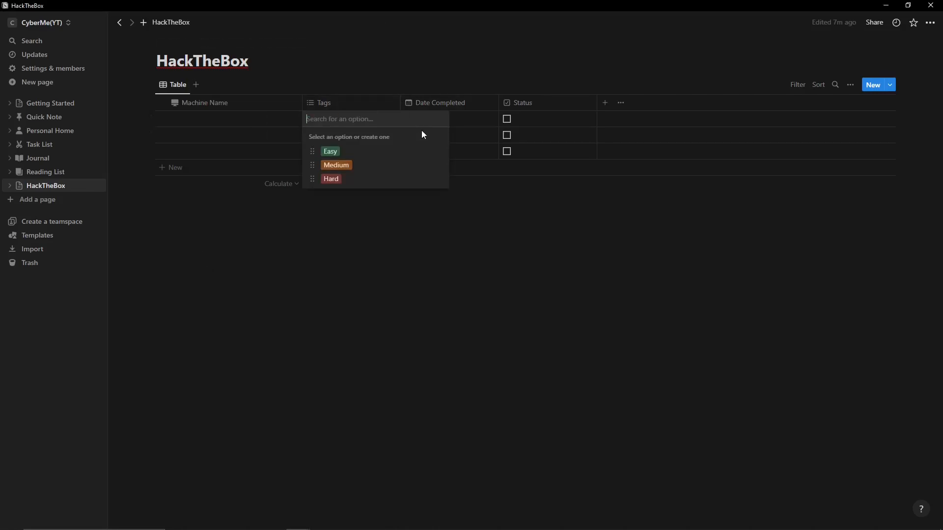
pyautogui.click(428, 323)
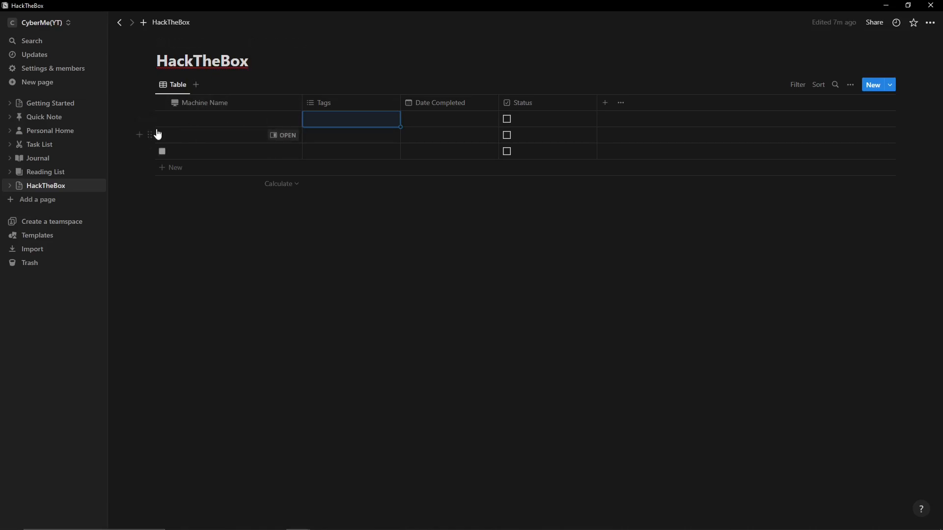
# Delete all three empty rows from the HackTheBox table
pyautogui.click(162, 103)
pyautogui.rightClick(195, 135)
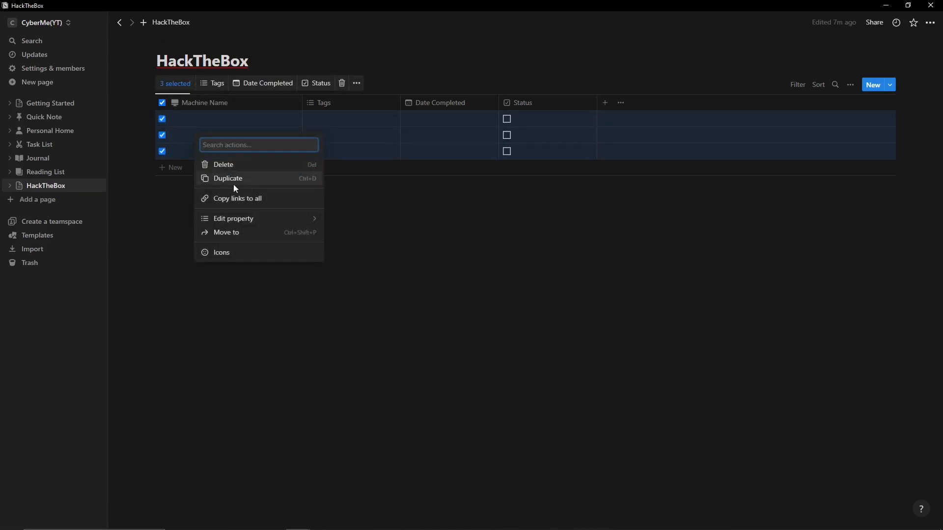
pyautogui.click(259, 163)
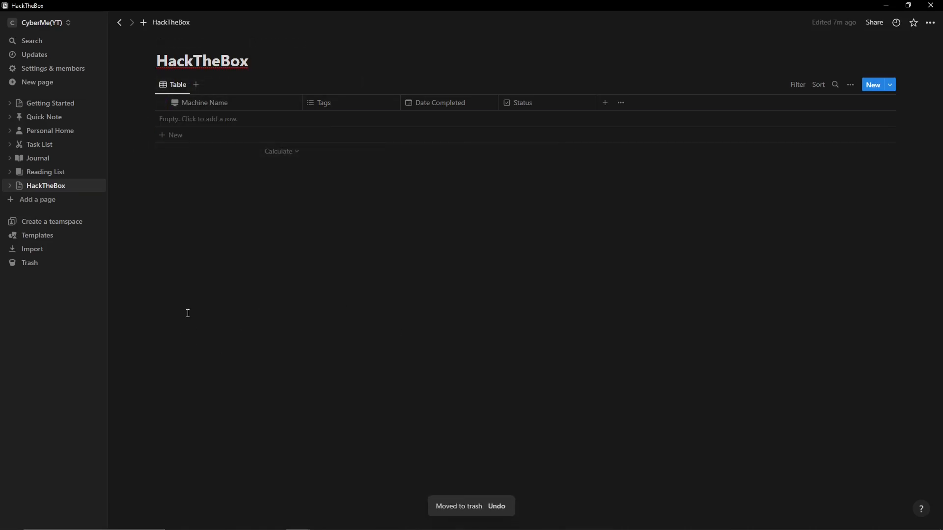
# Add a new empty page to the workspace and title it "HackTheBox"
pyautogui.click(28, 200)
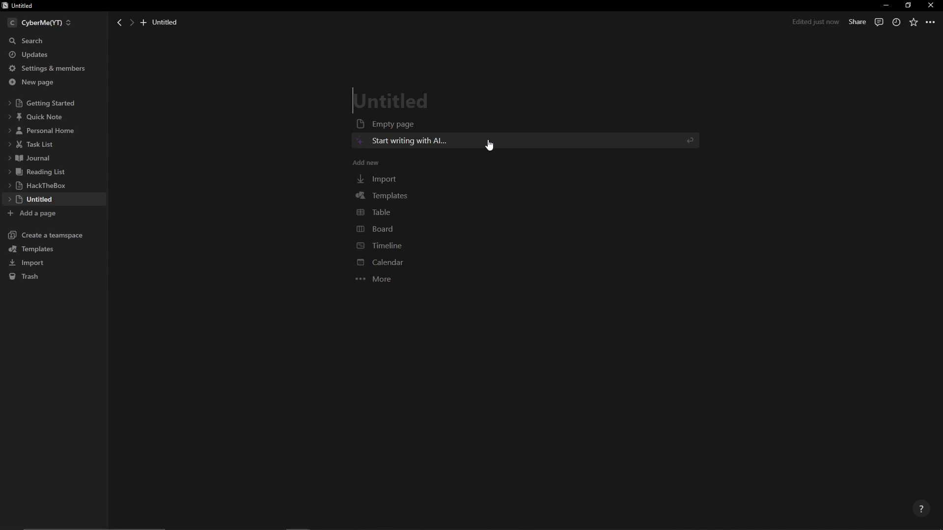
pyautogui.click(425, 125)
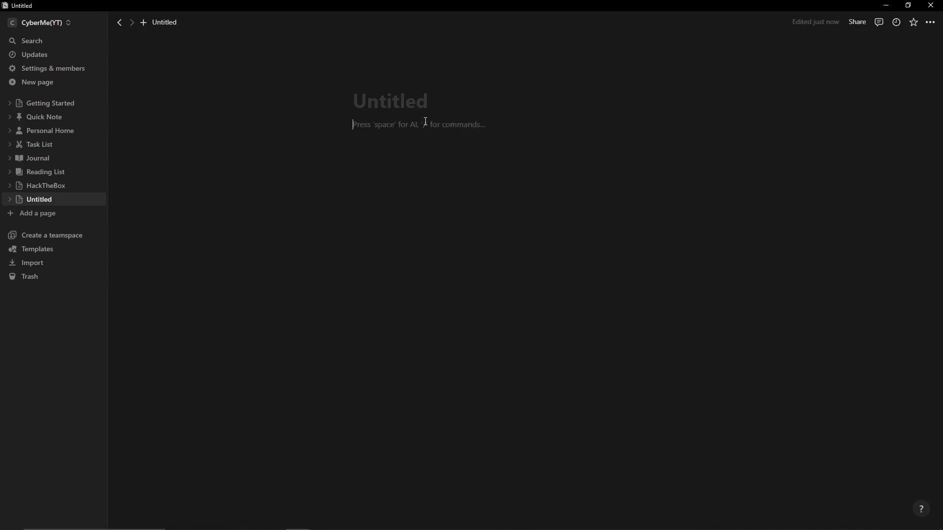
pyautogui.click(384, 101)
pyautogui.write('HackTheBox')
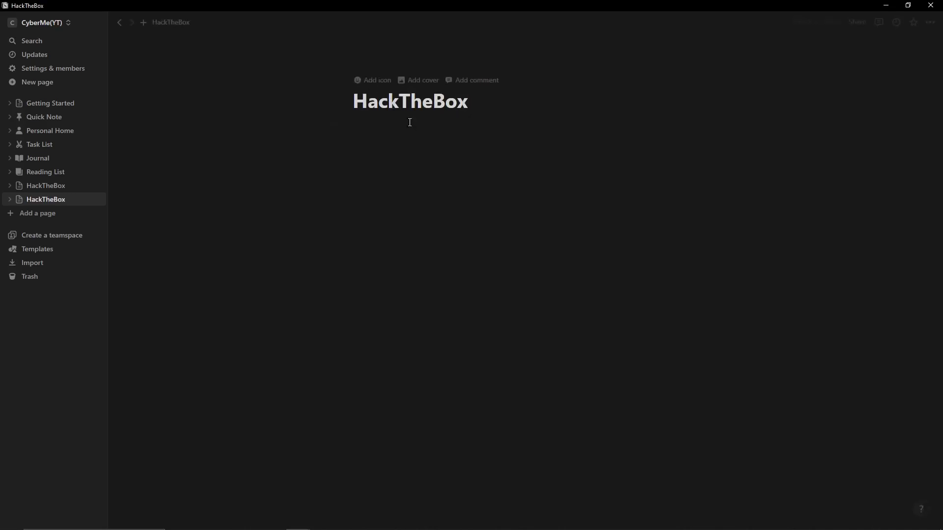
# Insert a Button block under the new page's title and name it "New Machine"
pyautogui.click(393, 139)
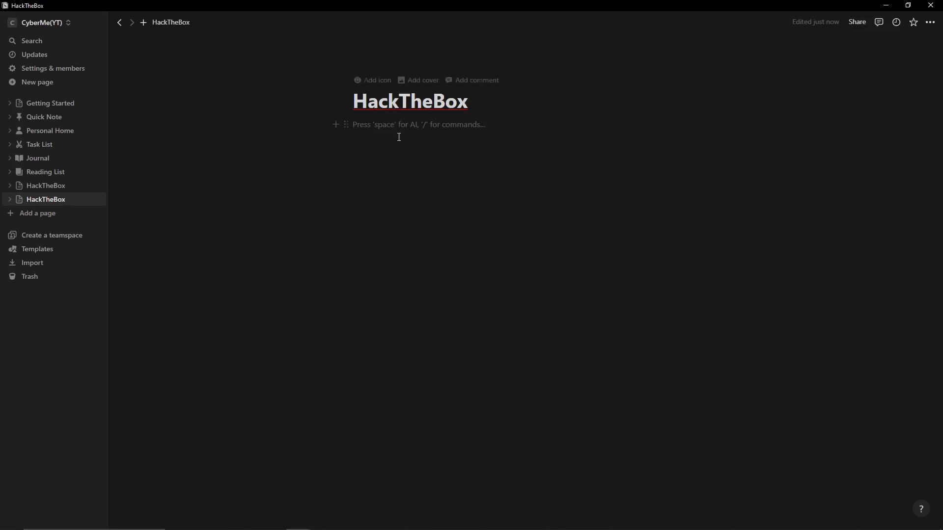
pyautogui.write('/butt')
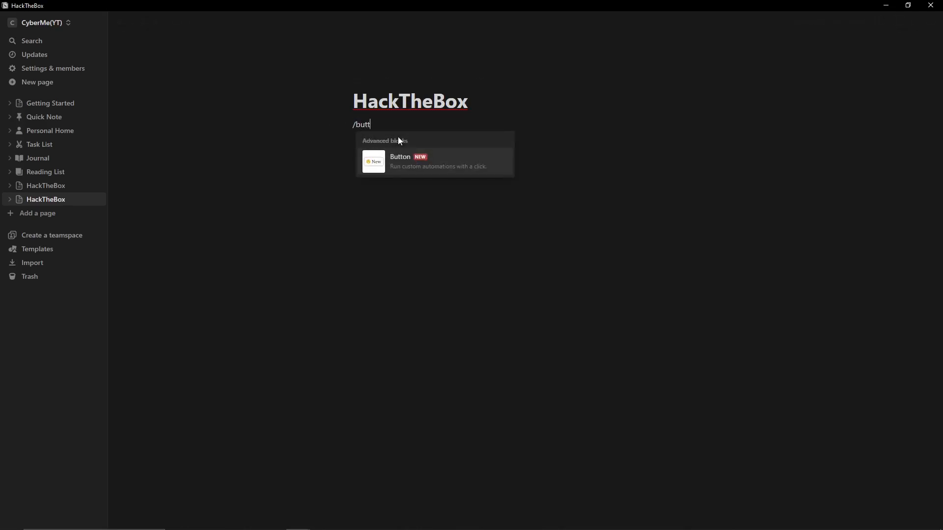
pyautogui.click(385, 161)
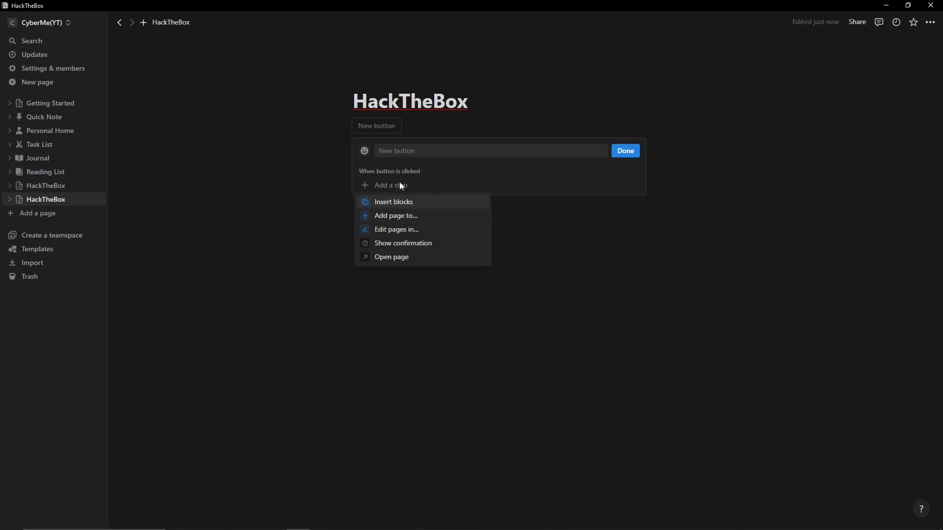
pyautogui.click(407, 151)
pyautogui.click(430, 150)
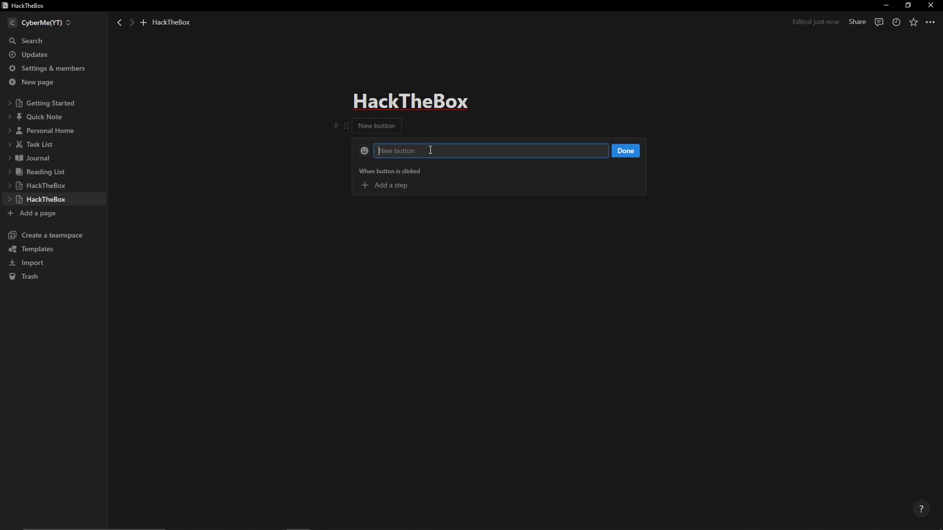
pyautogui.write('New Machine')
# Give the New Machine button a brown apple icon
pyautogui.click(364, 151)
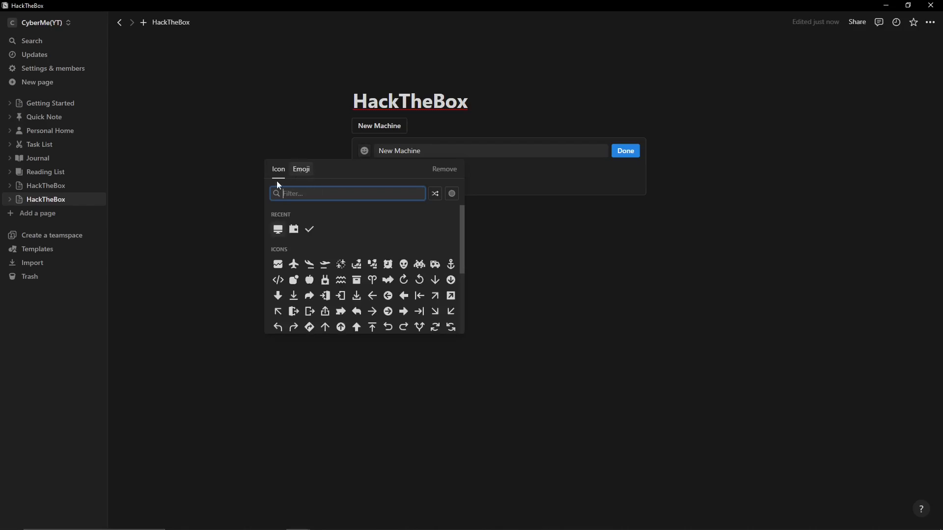
pyautogui.moveTo(309, 280)
pyautogui.click(310, 297)
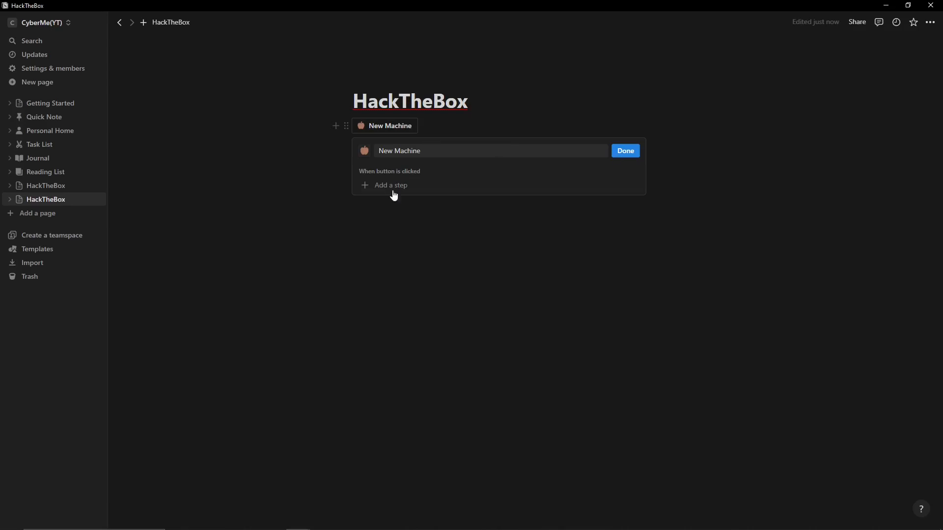
# Add a button action that adds a page to the HackTheBox database using the "HTB : {Machine Name}" template
pyautogui.click(392, 189)
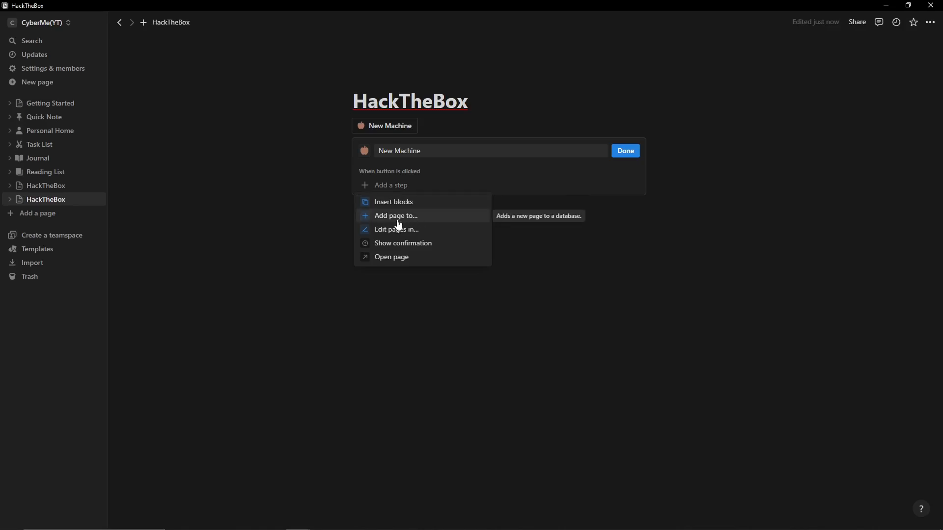
pyautogui.click(399, 216)
pyautogui.click(466, 190)
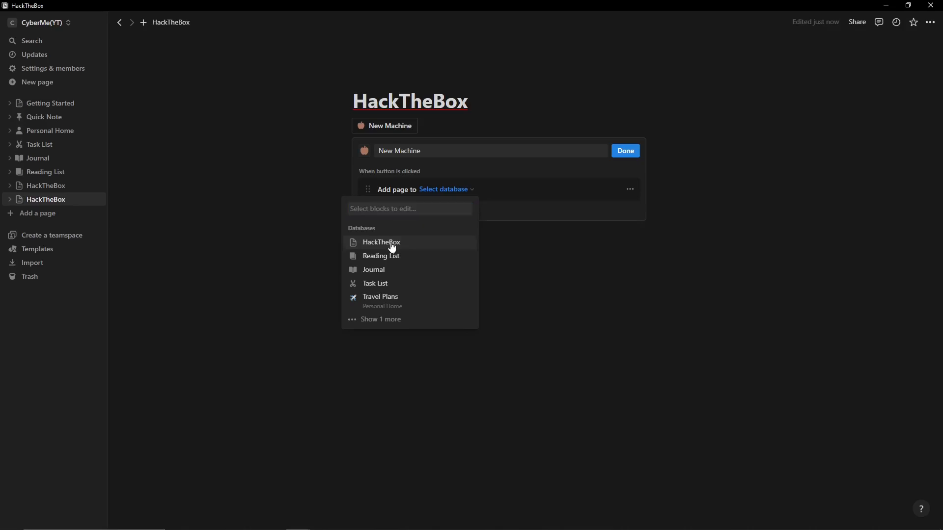
pyautogui.click(391, 243)
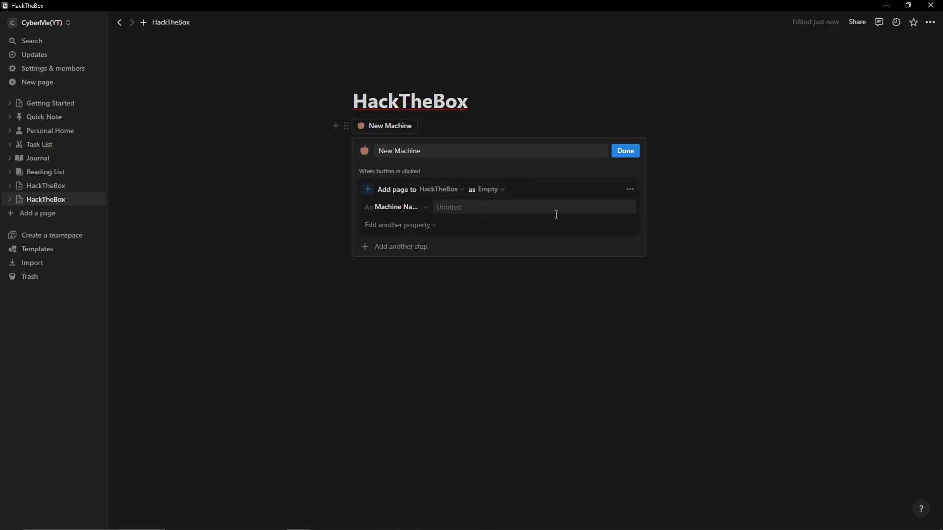
pyautogui.click(496, 190)
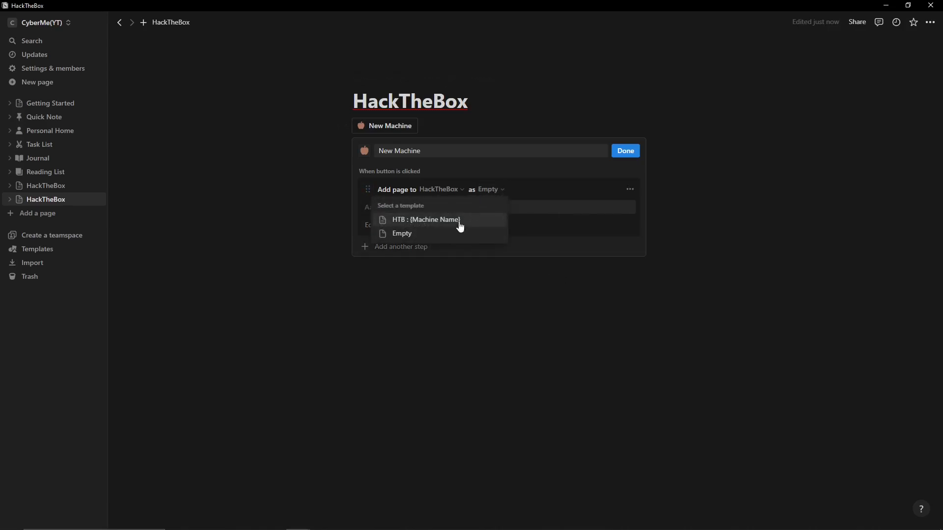
pyautogui.click(402, 222)
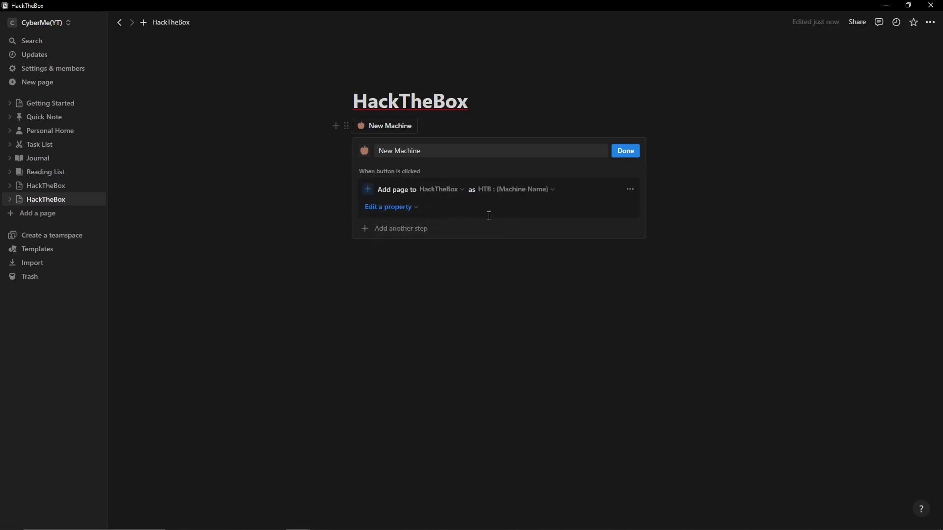
# Add an action that opens the "New page added" in Side peek, and finish the button setup
pyautogui.click(389, 231)
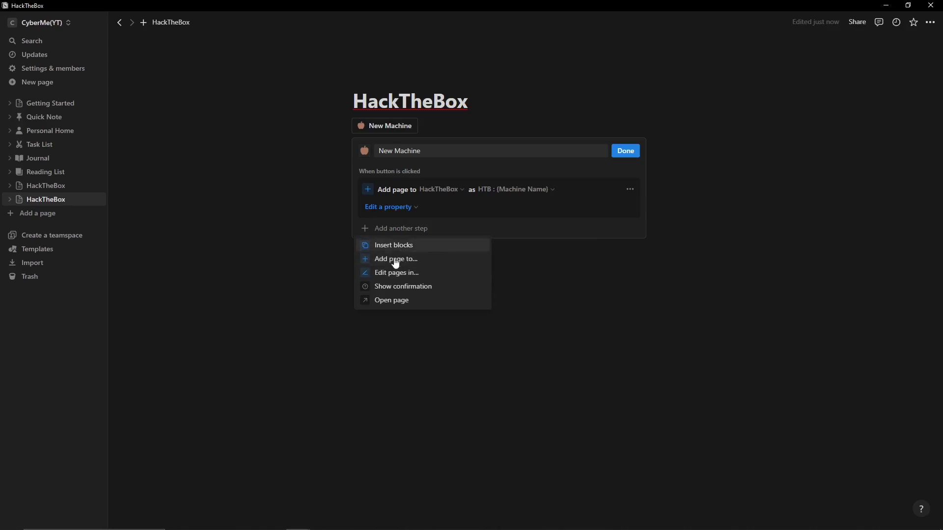
pyautogui.click(398, 300)
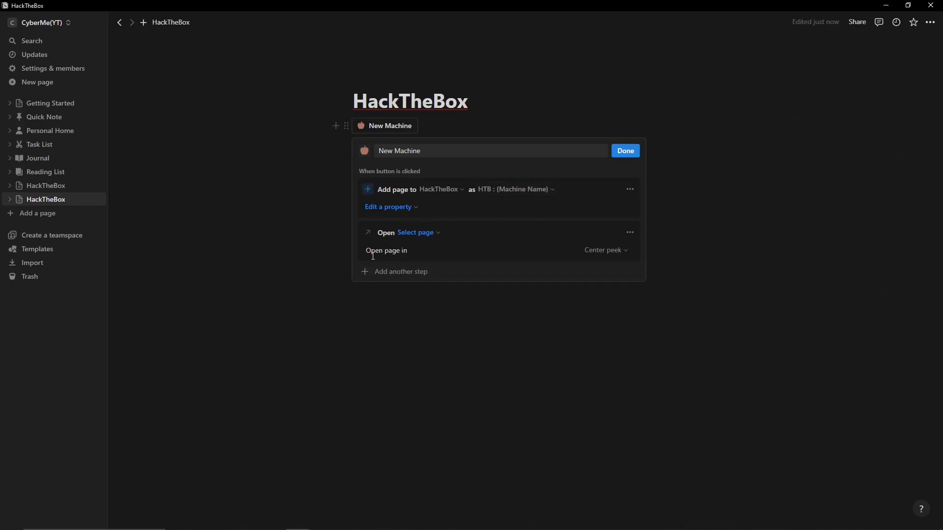
pyautogui.click(616, 250)
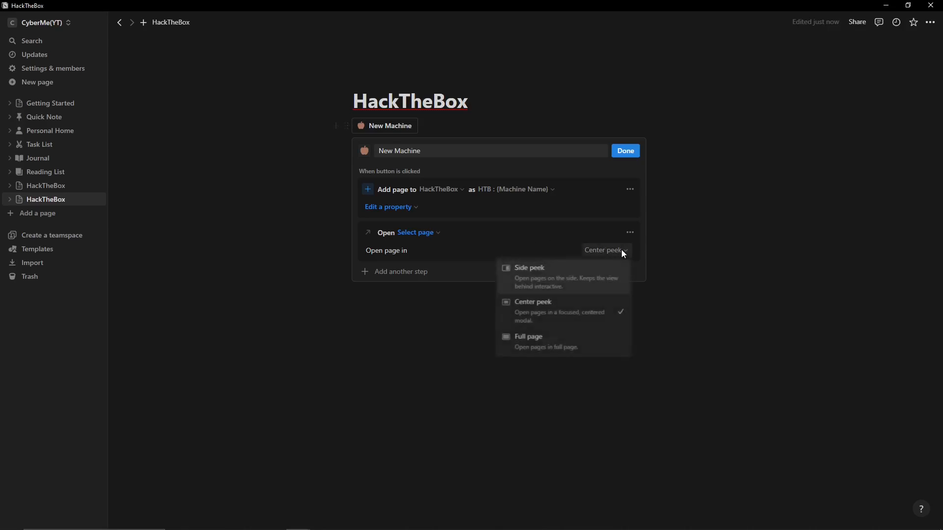
pyautogui.click(542, 281)
pyautogui.click(439, 232)
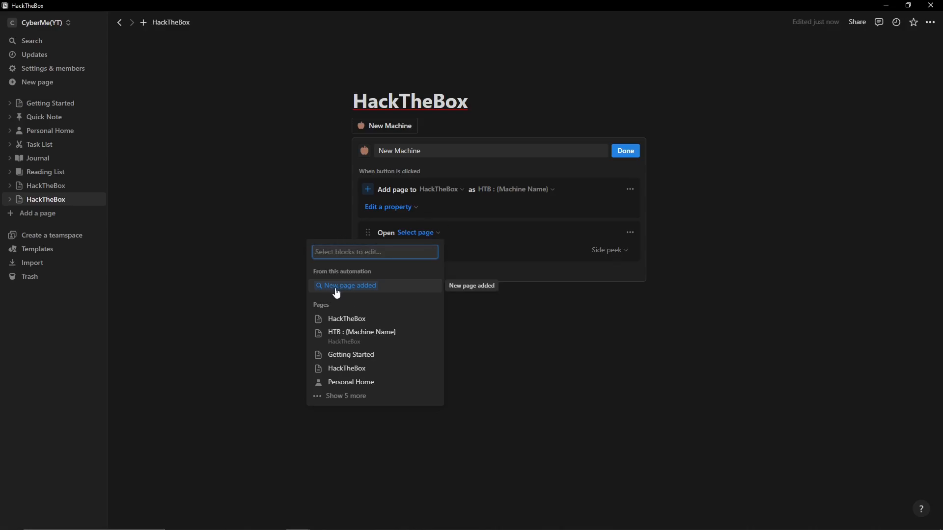
pyautogui.click(363, 289)
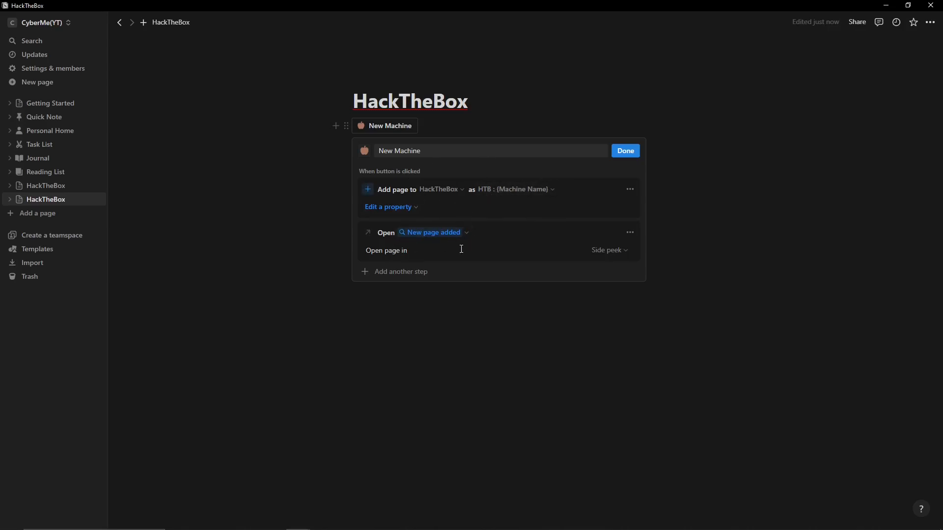
pyautogui.click(623, 152)
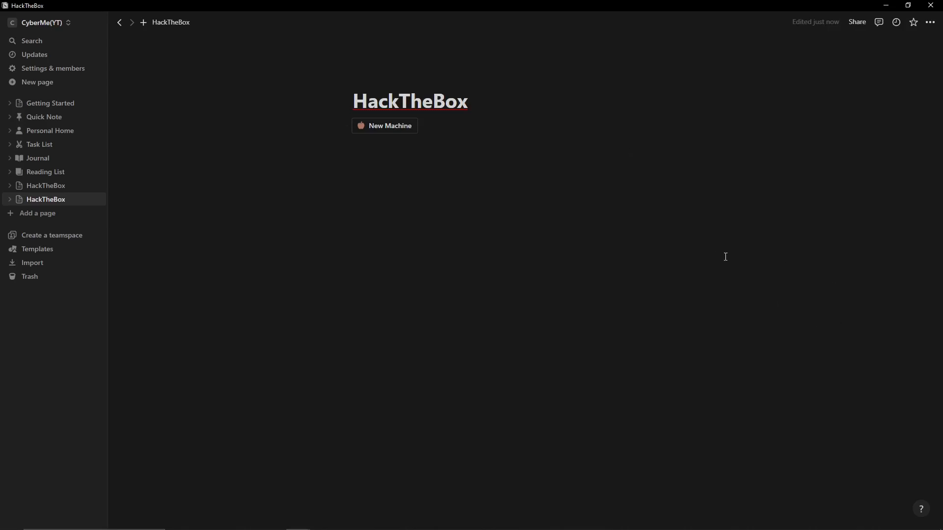
# Create a page with the New Machine button, title it "HTB : Bashed" and close its side peek
pyautogui.click(397, 127)
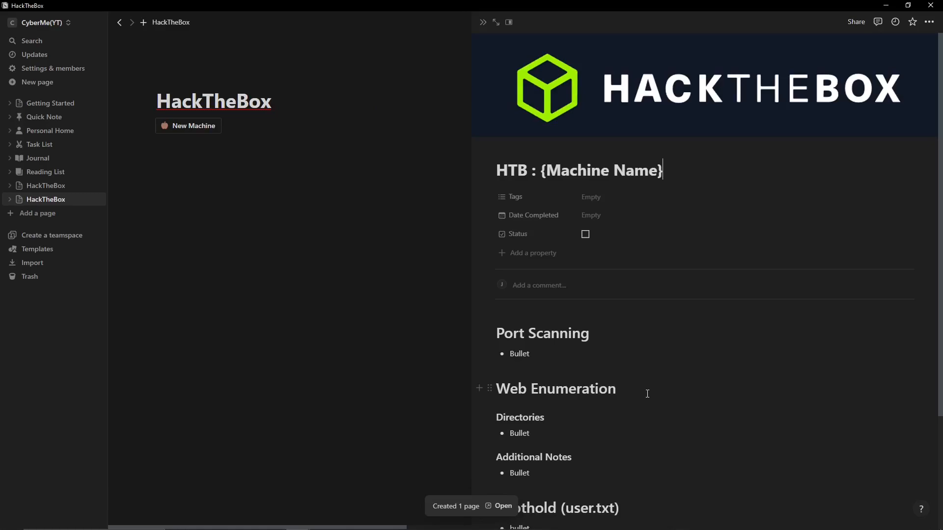
pyautogui.press('BackSpace')
pyautogui.press('BackSpace')
pyautogui.press('BackSpace')
pyautogui.press('BackSpace')
pyautogui.press('BackSpace')
pyautogui.press('BackSpace')
pyautogui.press('BackSpace')
pyautogui.press('BackSpace')
pyautogui.press('BackSpace')
pyautogui.press('BackSpace')
pyautogui.press('BackSpace')
pyautogui.press('BackSpace')
pyautogui.press('BackSpace')
pyautogui.press('BackSpace')
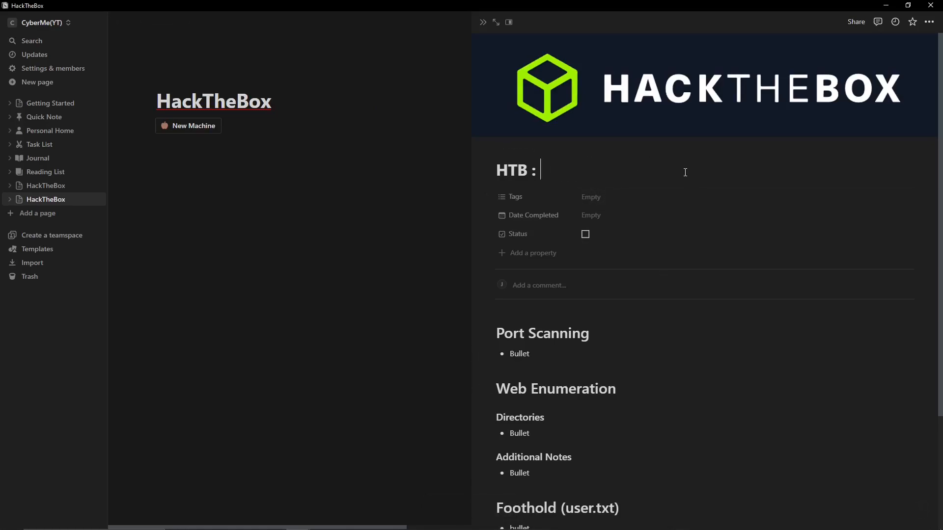
pyautogui.write('Bashed')
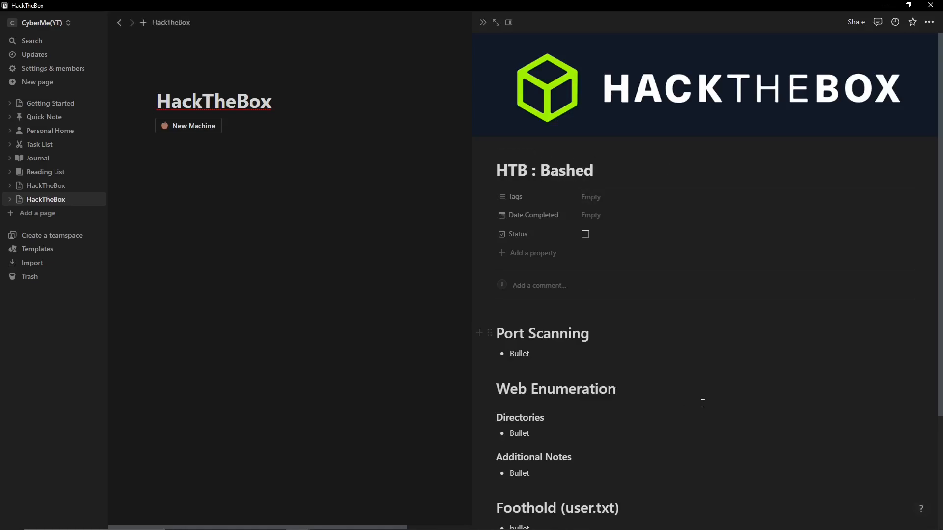
pyautogui.click(355, 346)
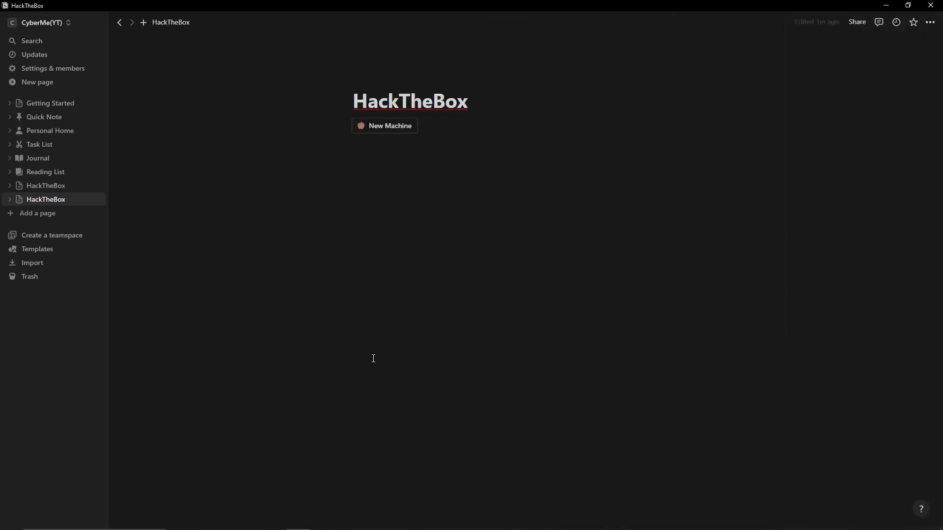
# Tag the "HTB : Bashed" entry as Easy in the HackTheBox database and return to the page with the New Machine button
pyautogui.click(49, 186)
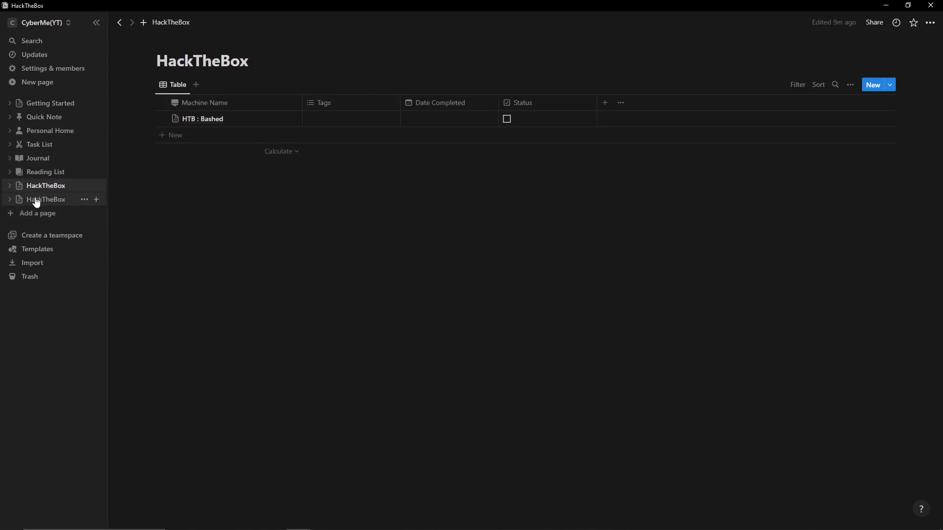
pyautogui.click(319, 120)
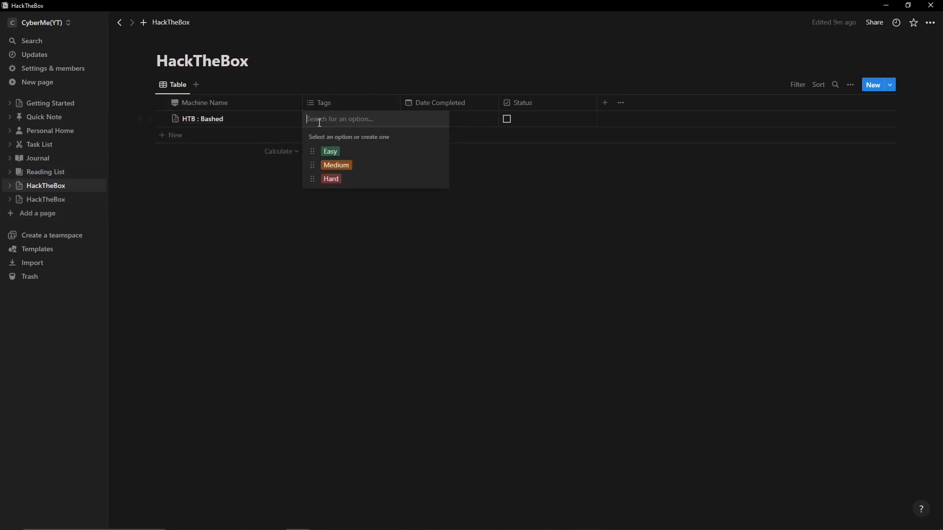
pyautogui.click(327, 155)
pyautogui.click(432, 318)
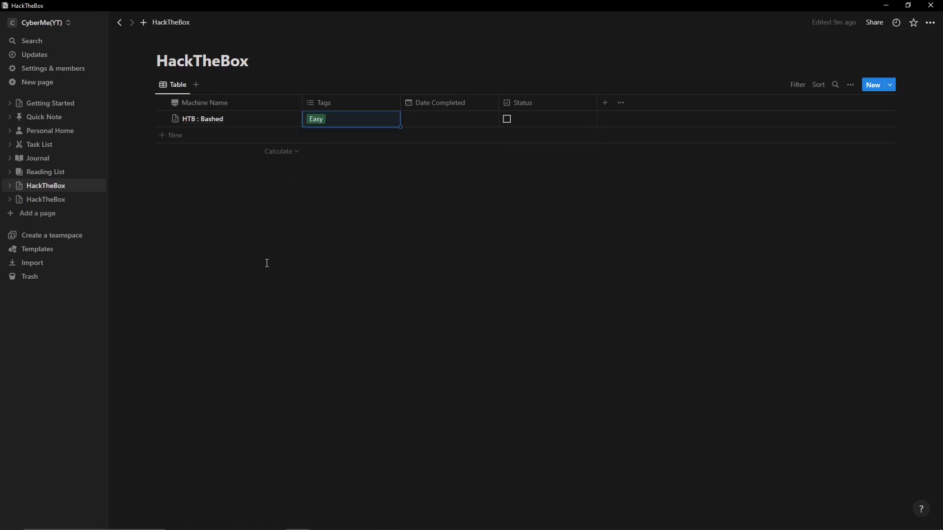
pyautogui.click(61, 200)
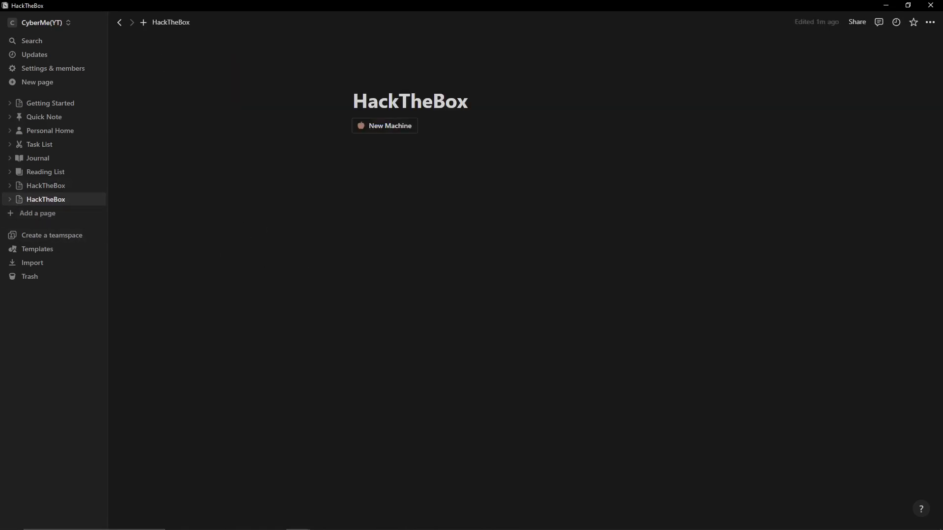
# Insert a table view below the New Machine button, linked to the existing HackTheBox database
pyautogui.click(422, 171)
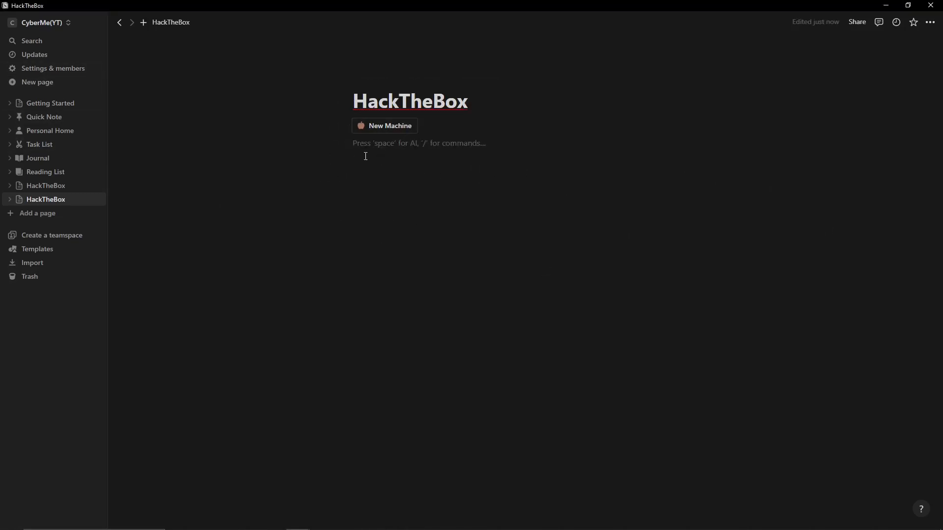
pyautogui.write('/view')
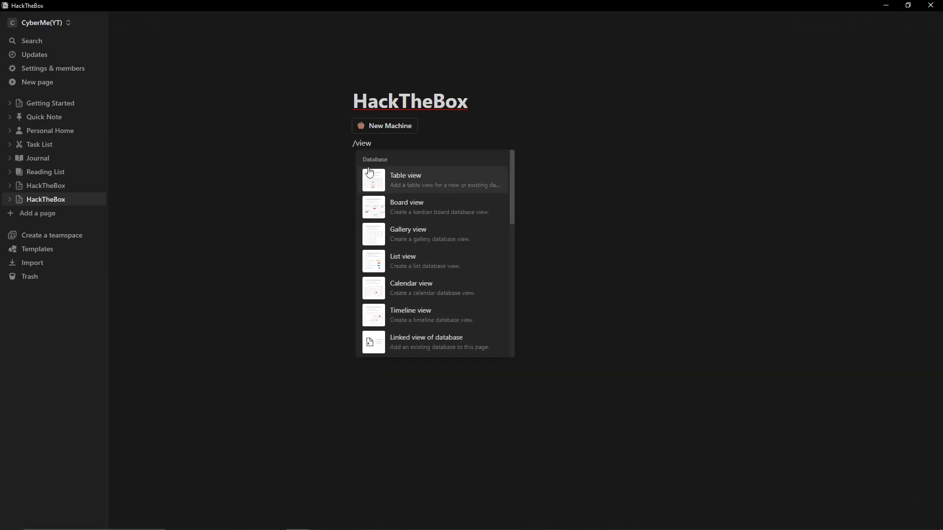
pyautogui.click(429, 181)
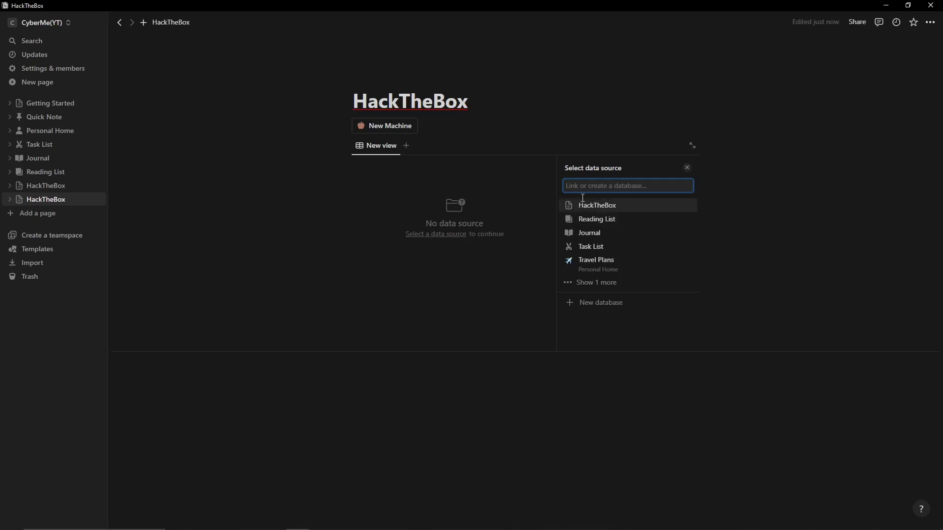
pyautogui.click(614, 206)
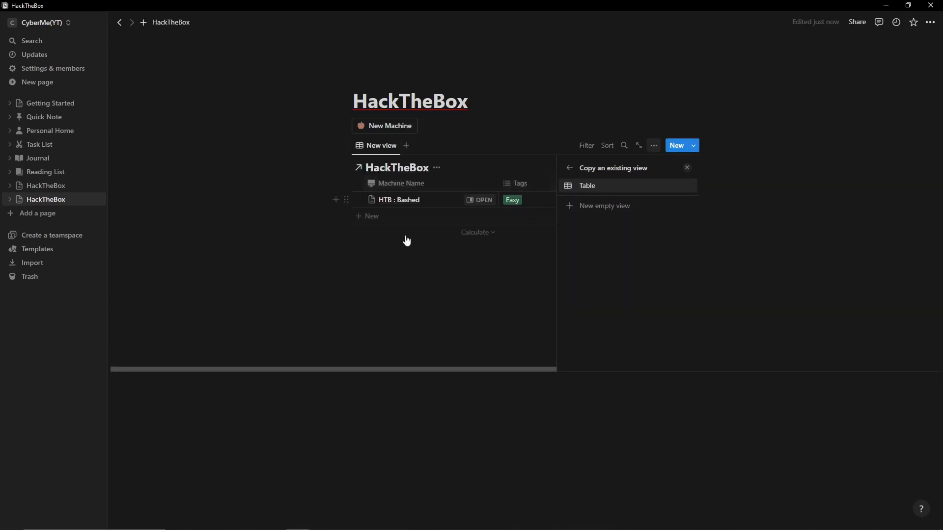
pyautogui.click(463, 283)
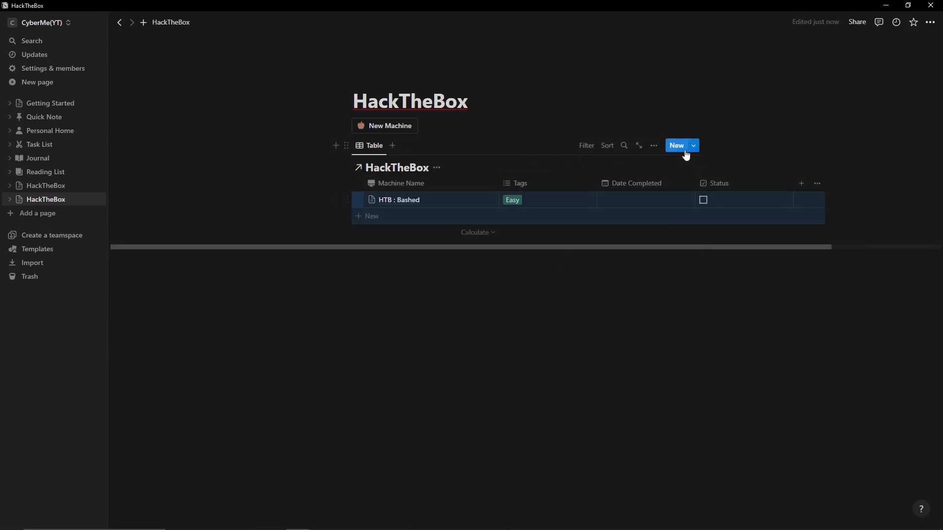
# Change the linked view's layout to Board and hide its No Tags group
pyautogui.click(654, 145)
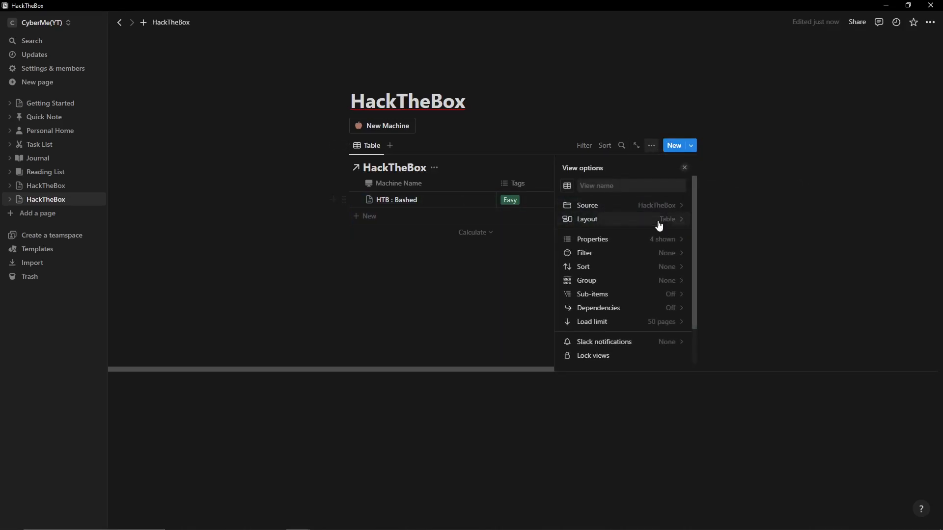
pyautogui.click(675, 221)
pyautogui.click(625, 193)
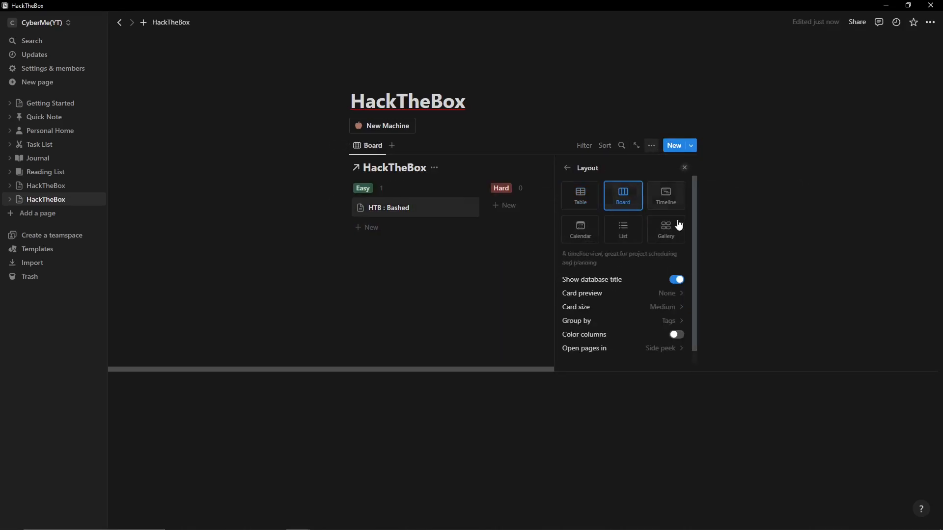
pyautogui.click(520, 301)
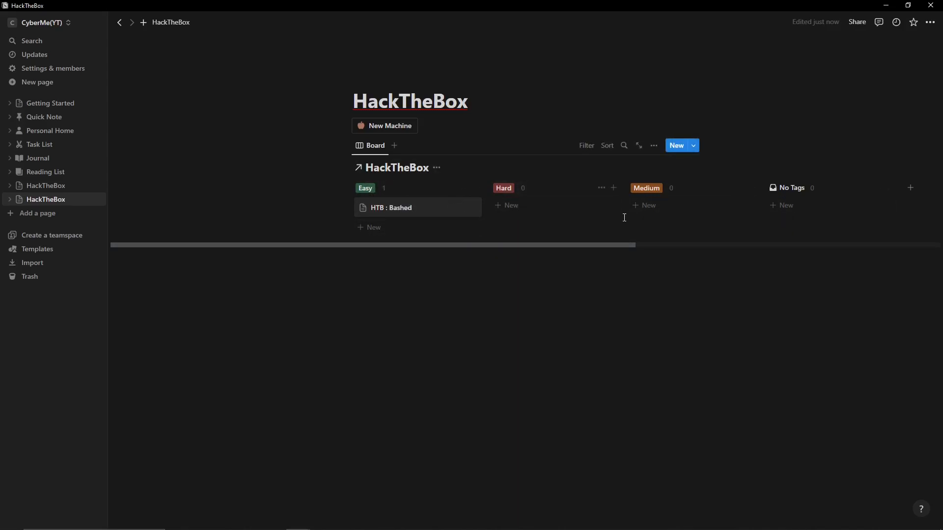
pyautogui.click(877, 188)
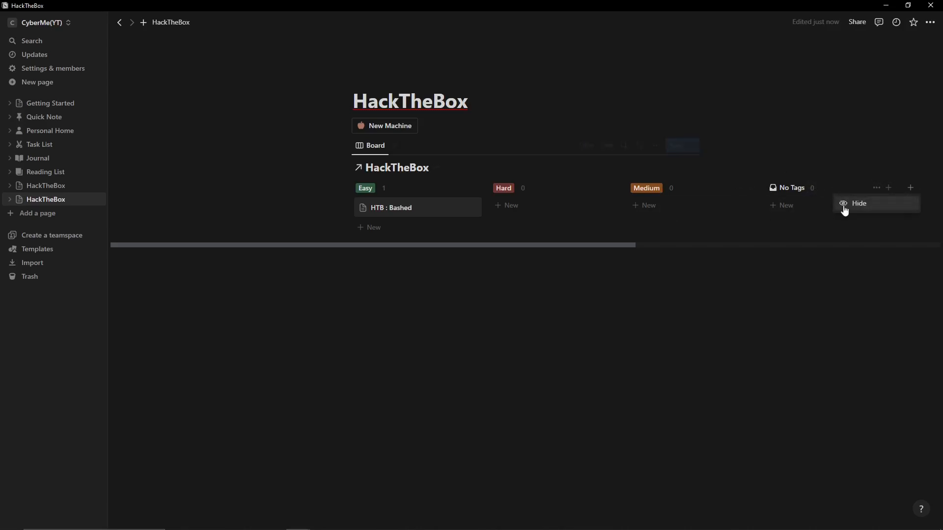
pyautogui.click(841, 206)
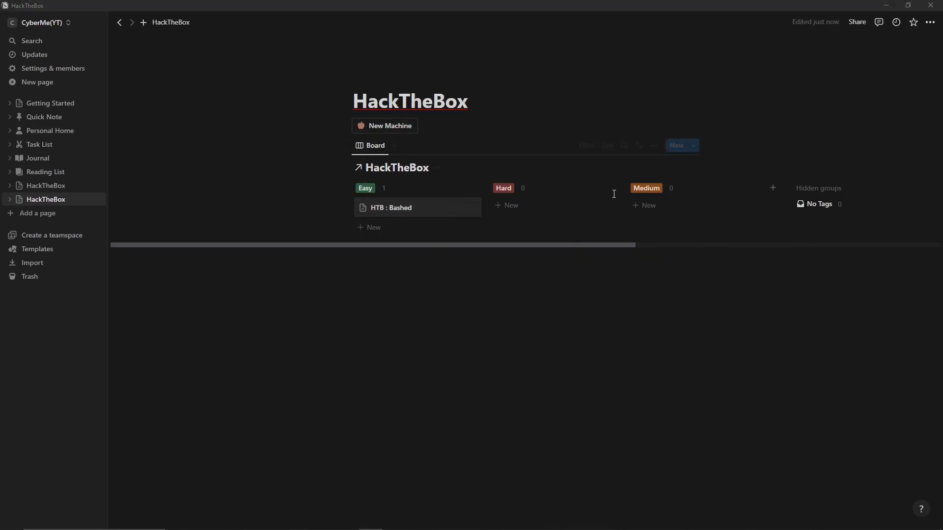
# Hide the linked database's title and name the board view "HackTheBox Machine Board"
pyautogui.click(436, 169)
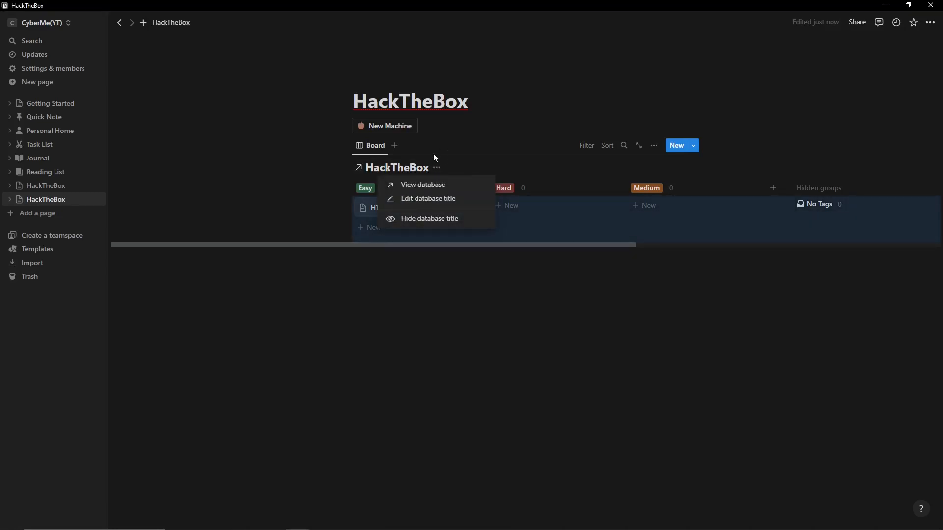
pyautogui.click(423, 218)
pyautogui.click(378, 148)
pyautogui.click(392, 176)
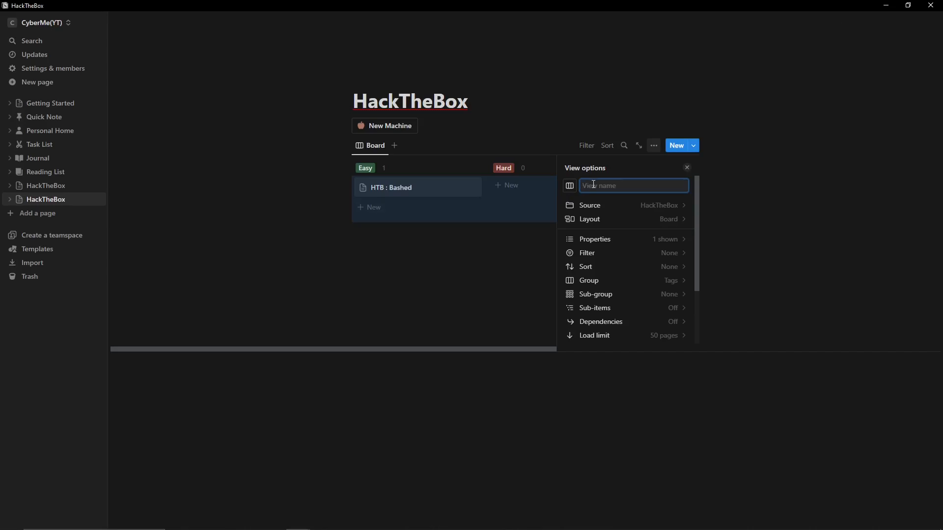
pyautogui.write('HackTheBox Machine Board')
pyautogui.press('Escape')
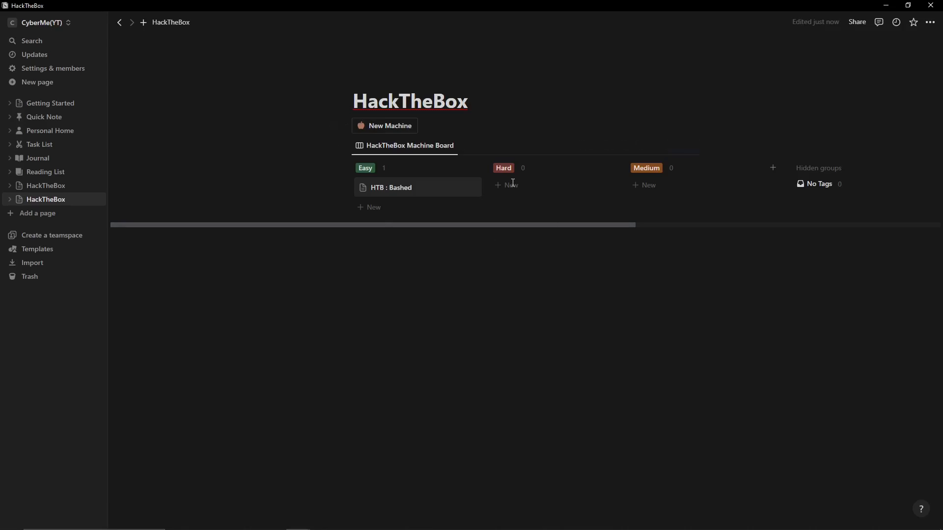
# Create another page with the New Machine button and title it "HTB : Blue"
pyautogui.click(396, 129)
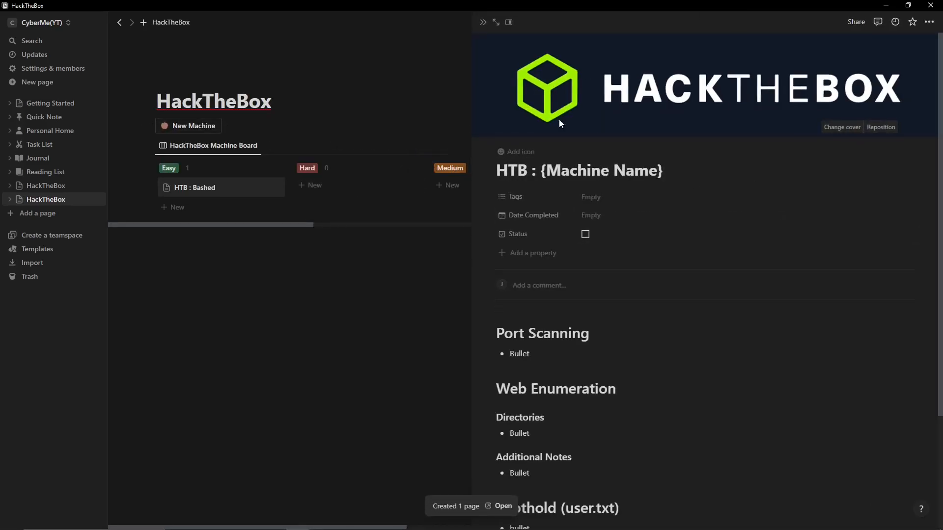
pyautogui.moveTo(664, 171); pyautogui.dragTo(540, 170)
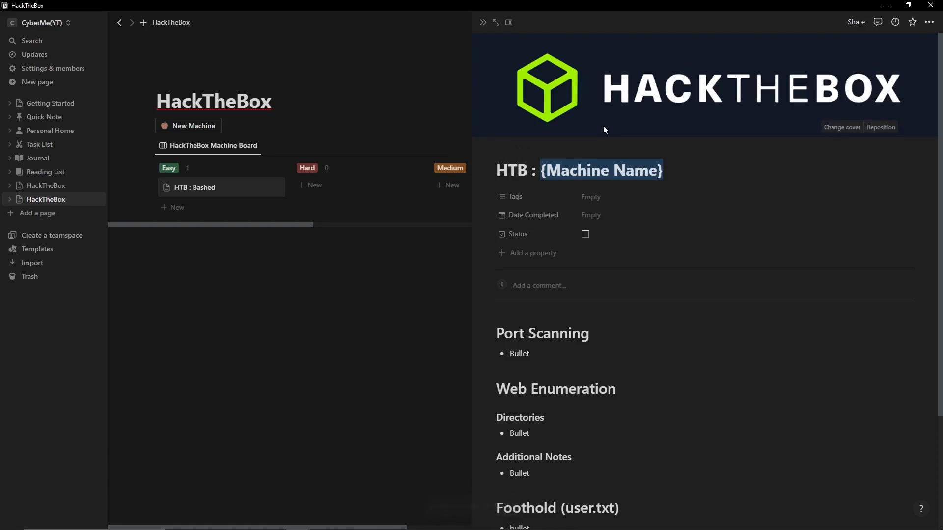
pyautogui.press('BackSpace')
pyautogui.write('Blue')
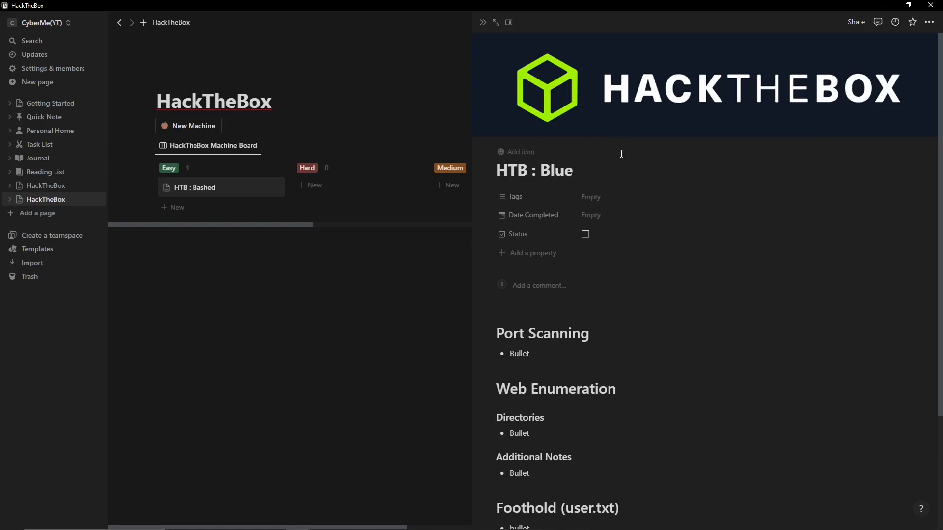
# Tag "HTB : Blue" as Hard, replace that tag with Easy, and close the side peek
pyautogui.click(591, 197)
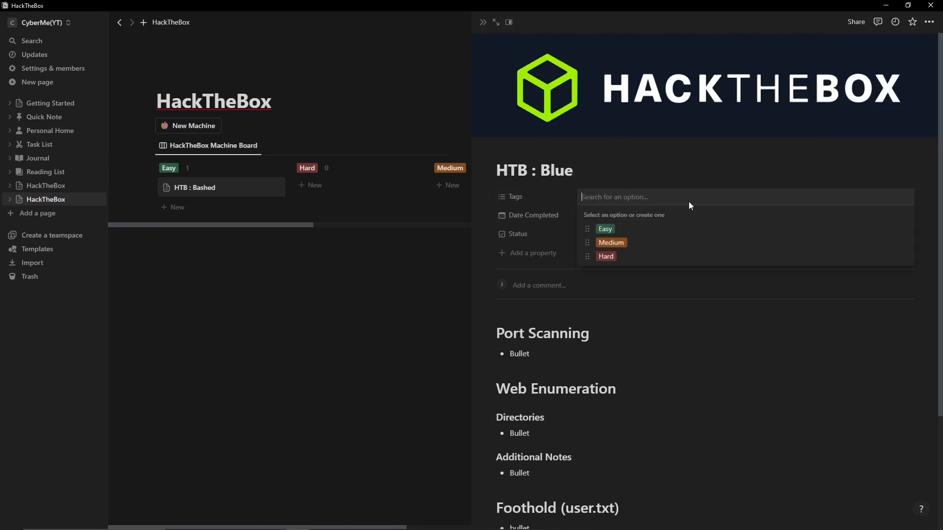
pyautogui.click(612, 256)
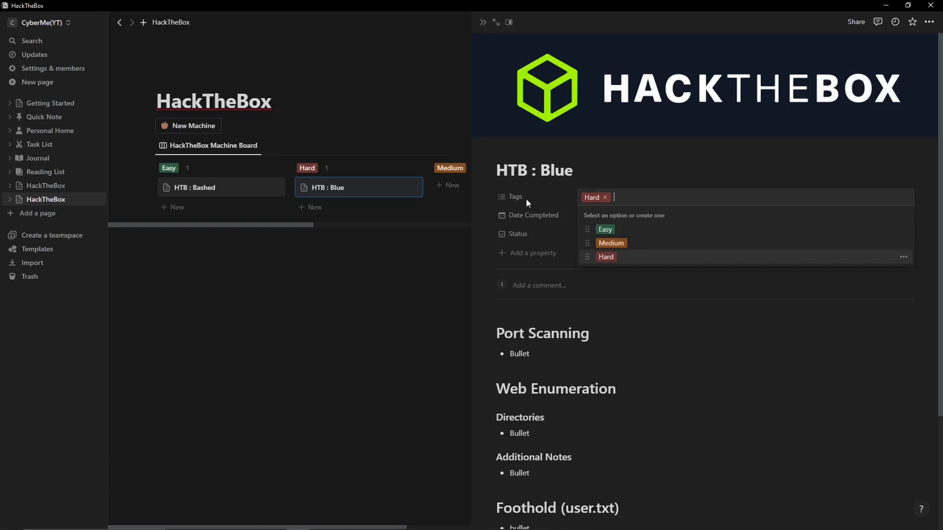
pyautogui.click(605, 197)
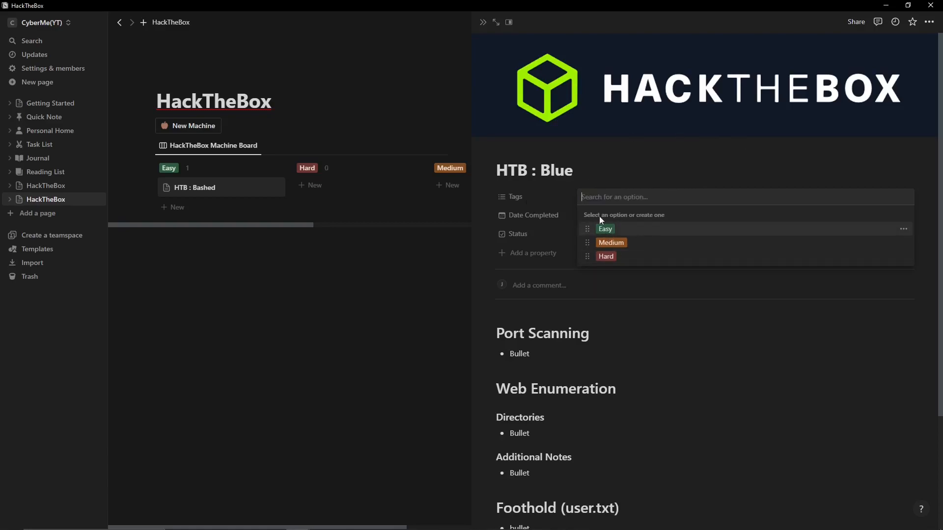
pyautogui.click(605, 229)
pyautogui.press('Escape')
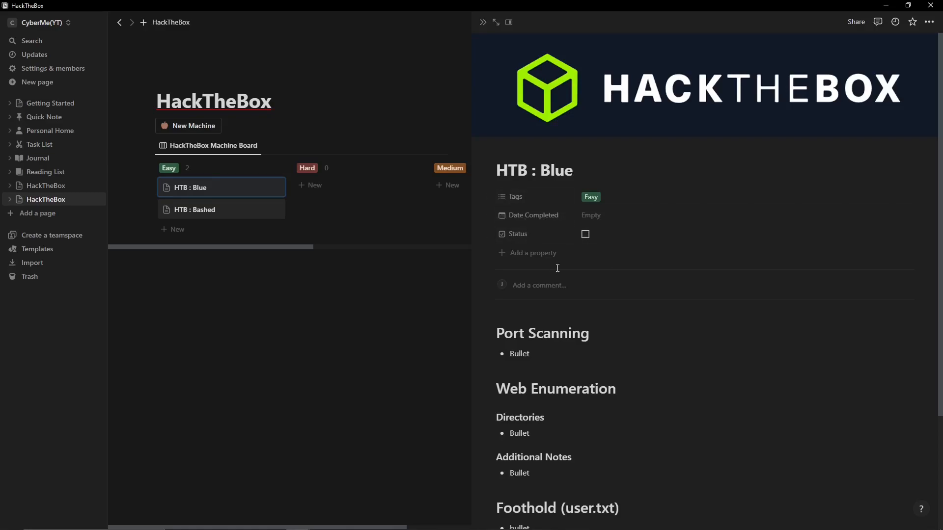
pyautogui.scroll(-1, 754, 358)
pyautogui.click(427, 380)
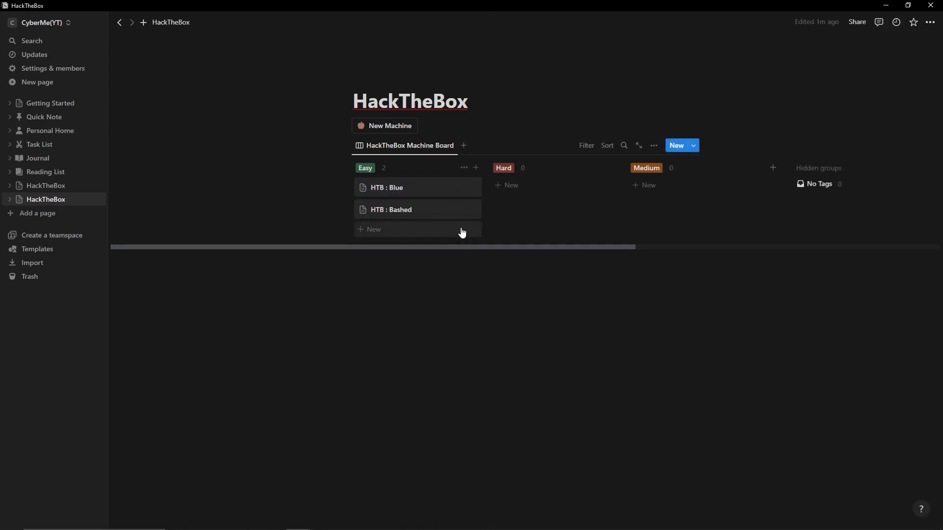
# Try showing the Status, Date Completed and Tags properties on the board cards, and hide them again
pyautogui.click(653, 146)
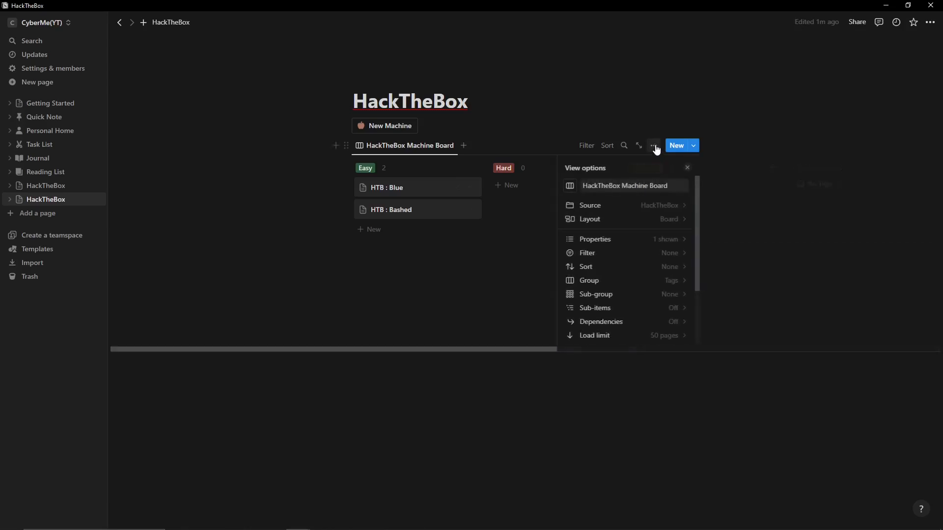
pyautogui.click(606, 240)
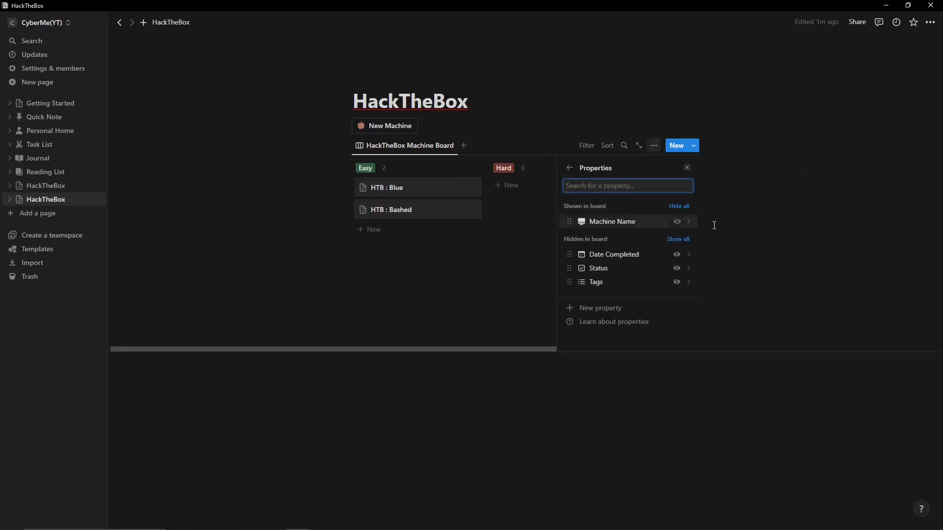
pyautogui.click(677, 269)
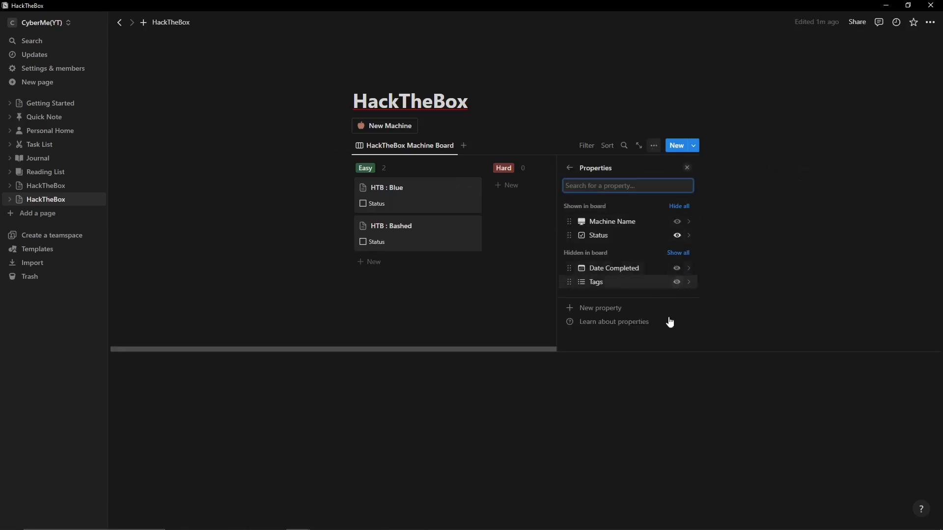
pyautogui.click(676, 268)
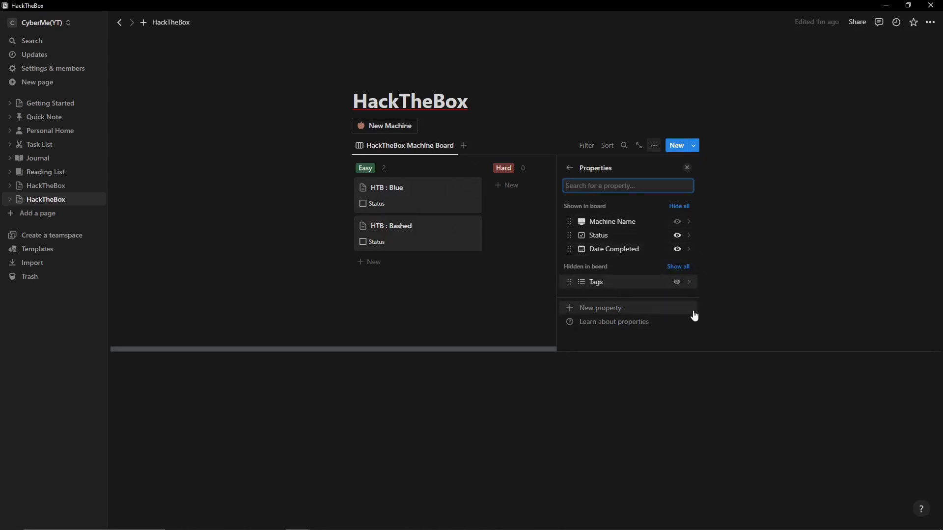
pyautogui.click(676, 236)
pyautogui.click(677, 236)
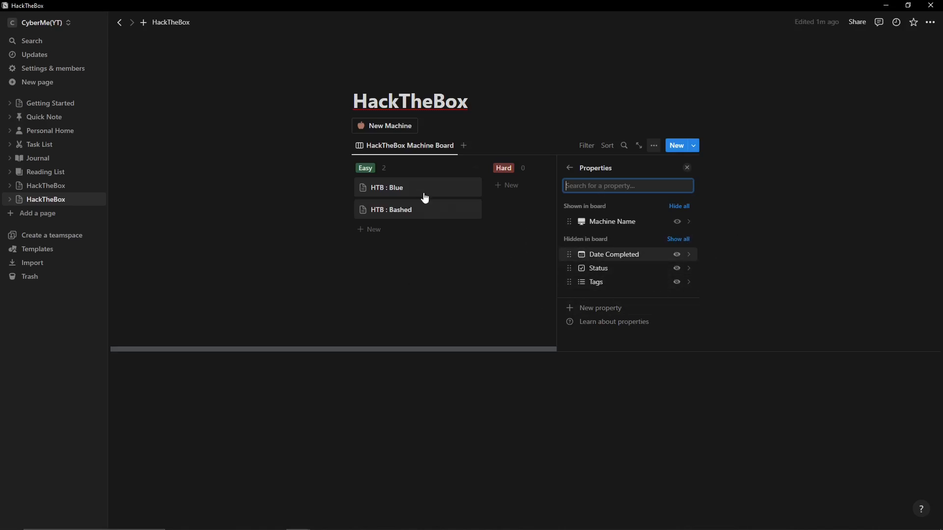
pyautogui.click(677, 282)
pyautogui.click(676, 283)
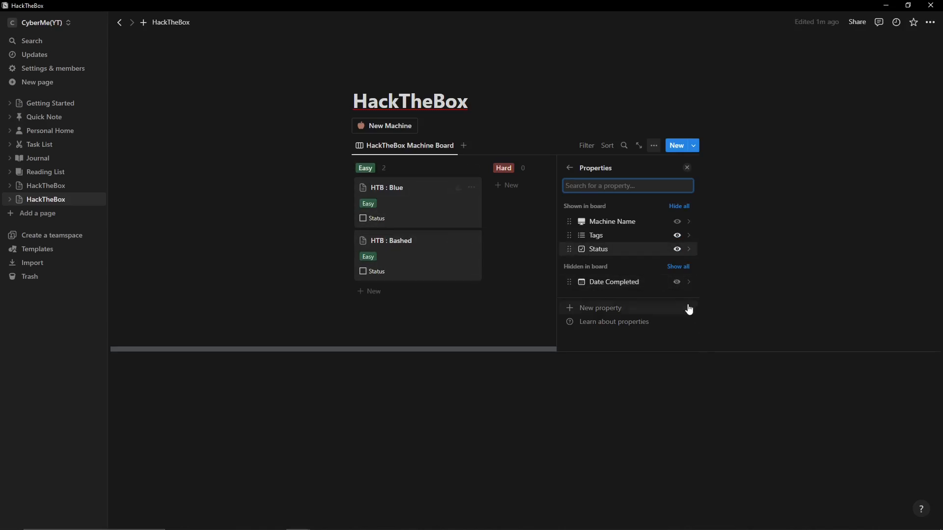
pyautogui.click(677, 249)
pyautogui.click(676, 236)
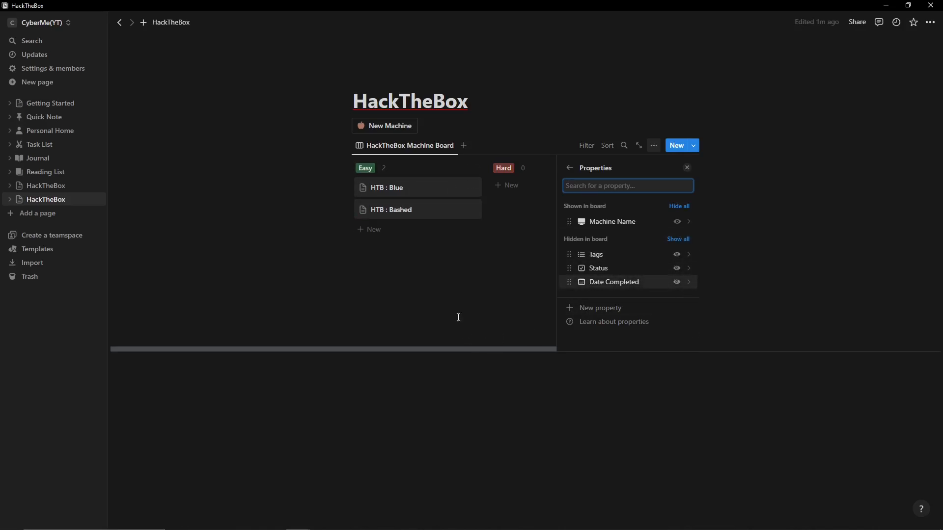
pyautogui.press('Escape')
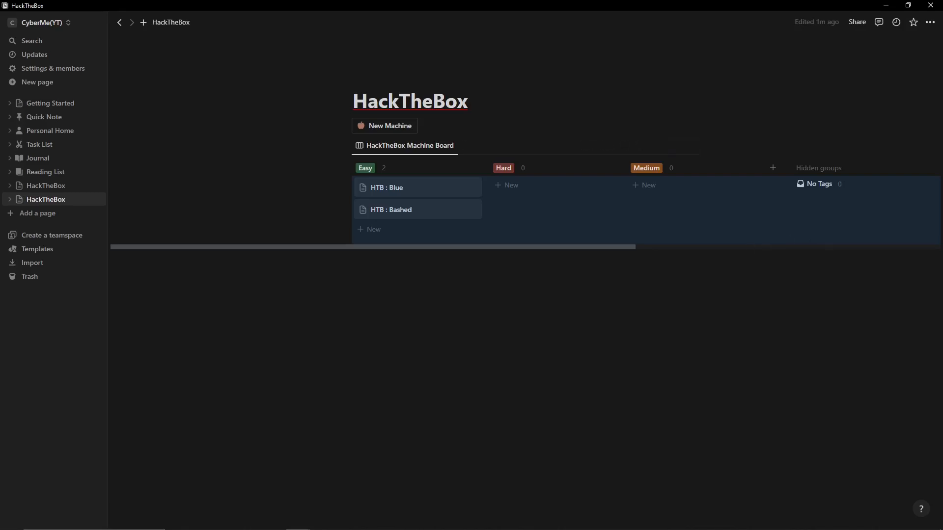